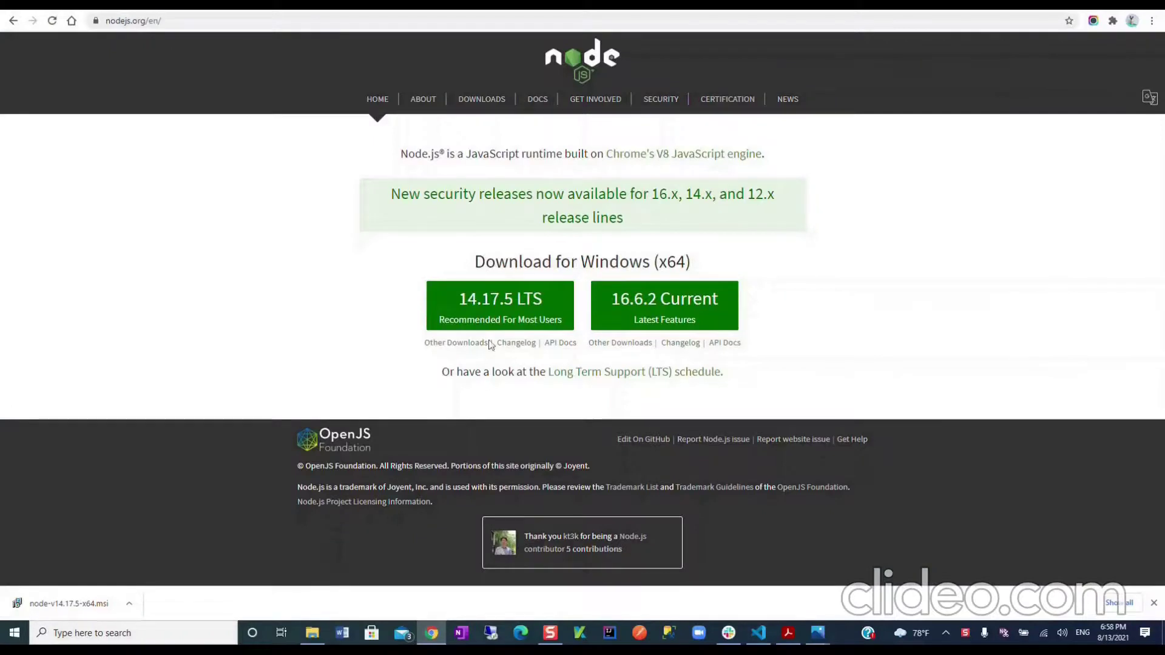
- Download the 14.17.5 LTS Windows installer from the Node.js home page and launch it
{"action": "left_click", "coordinate": [460, 307]}
{"action": "left_click", "coordinate": [498, 311]}
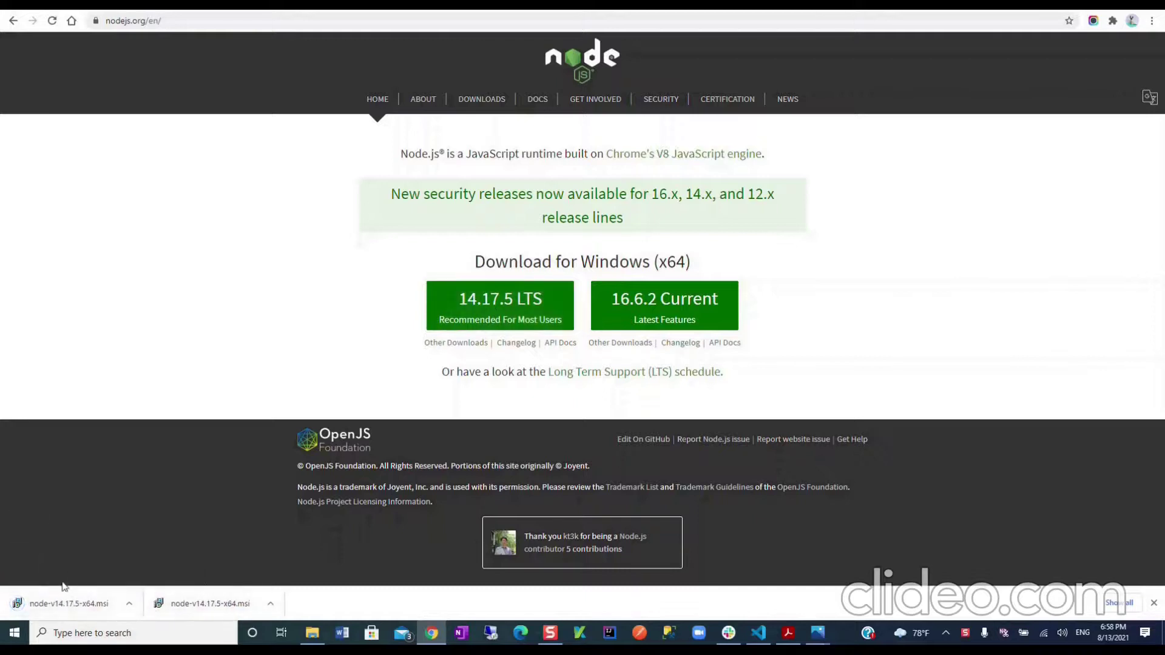
{"action": "left_click", "coordinate": [56, 609]}
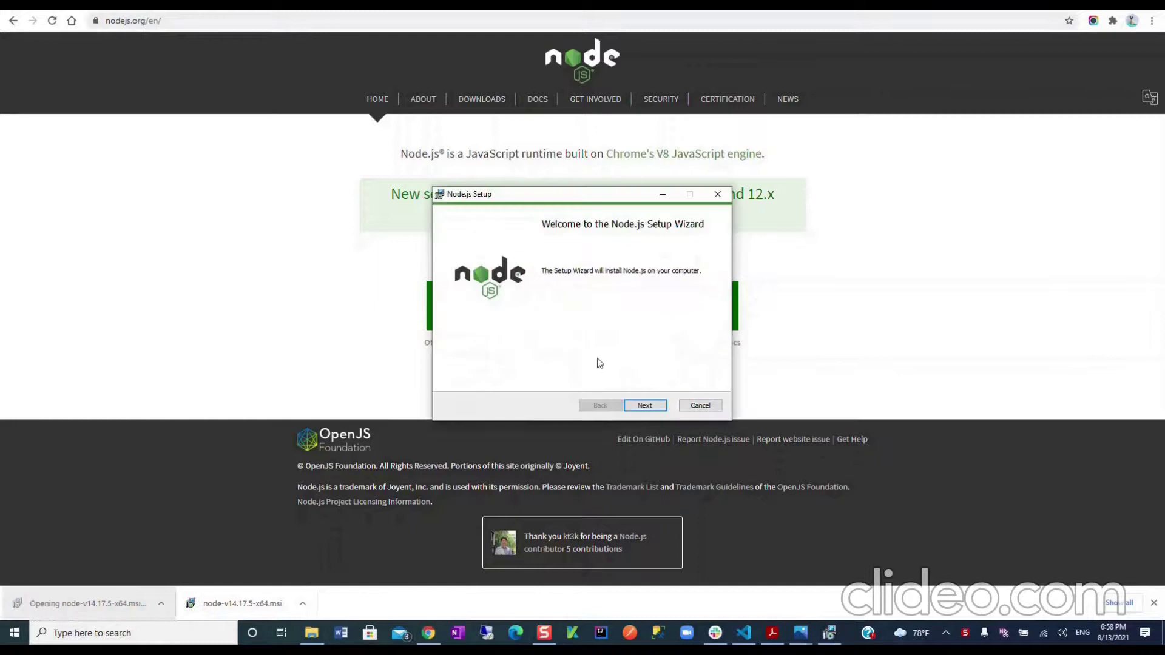
- Accept the license agreement in the Node.js setup wizard, keep the default location and features, and start the installation
{"action": "left_click", "coordinate": [645, 405]}
{"action": "left_click", "coordinate": [452, 377]}
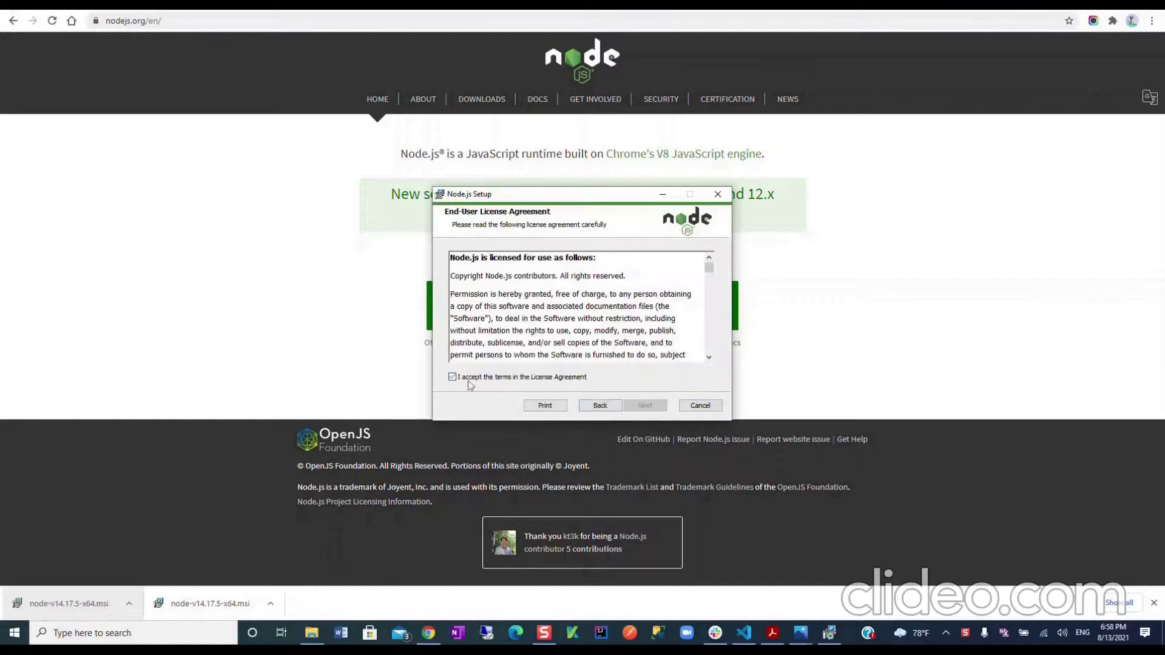
{"action": "left_click", "coordinate": [647, 406]}
{"action": "left_click", "coordinate": [653, 406]}
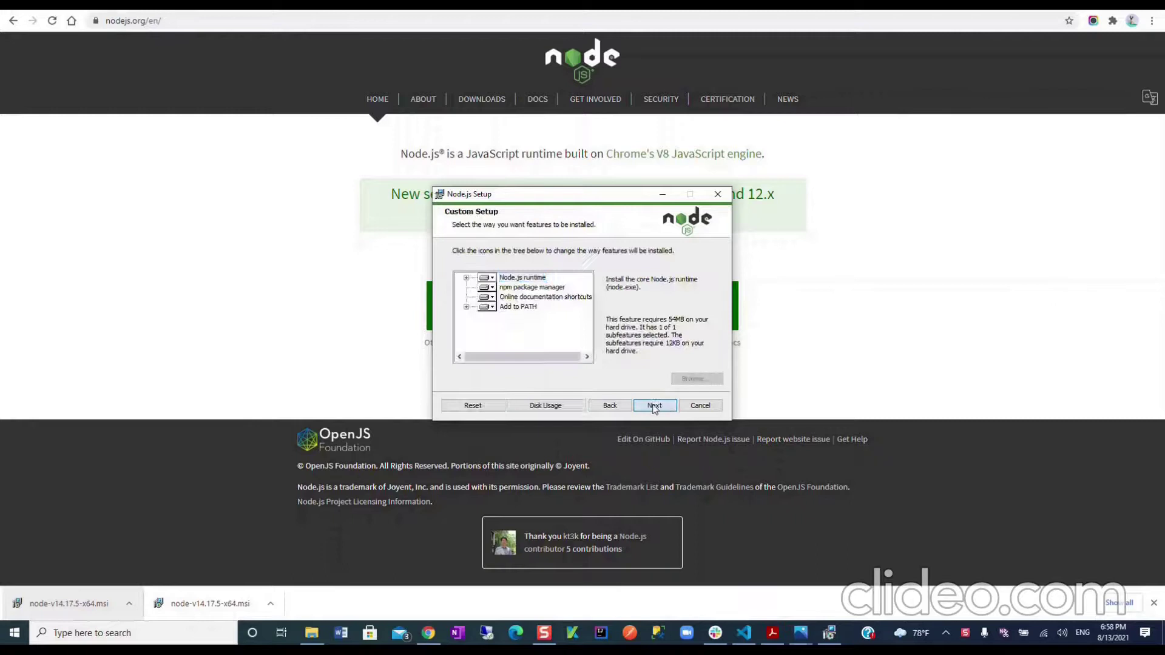
{"action": "left_click", "coordinate": [653, 407]}
{"action": "left_click", "coordinate": [652, 406]}
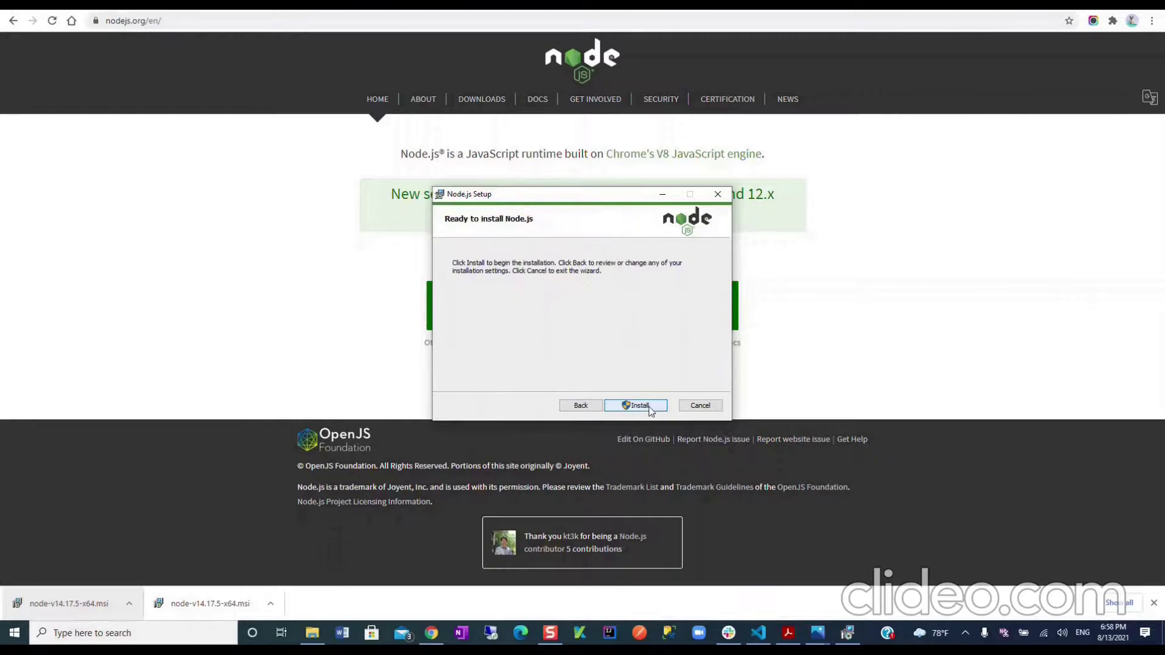
{"action": "left_click", "coordinate": [648, 407]}
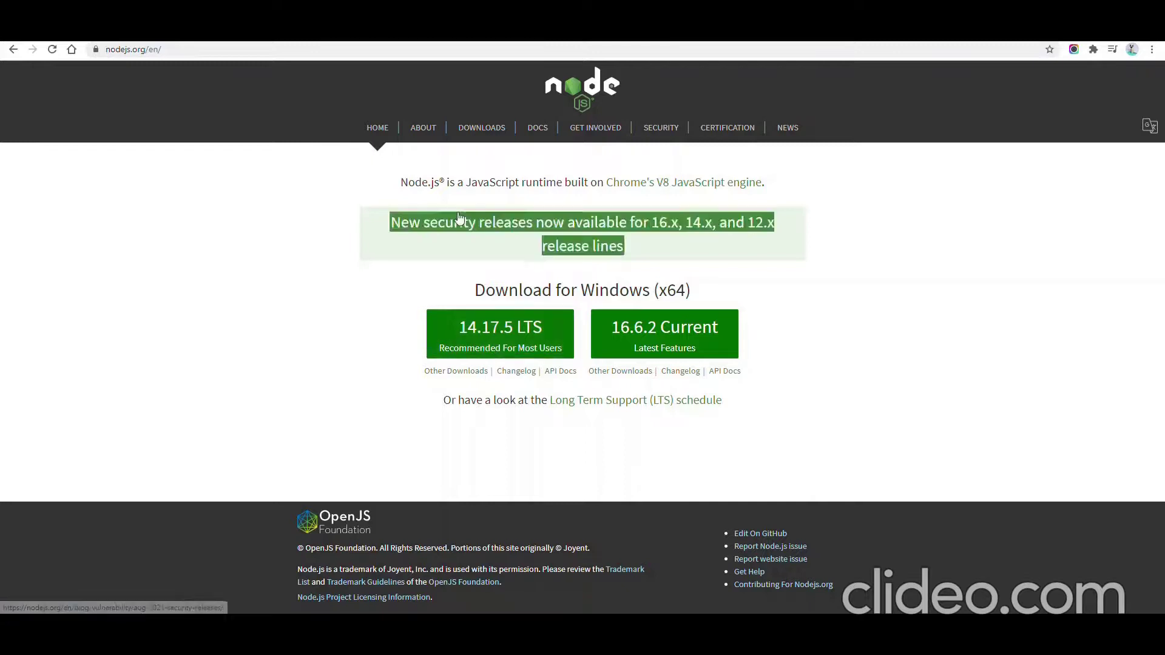
- Download the 64-bit Windows Binary (.zip) of Node.js 14.17.5 LTS and show the file in its folder
{"action": "left_click", "coordinate": [482, 128]}
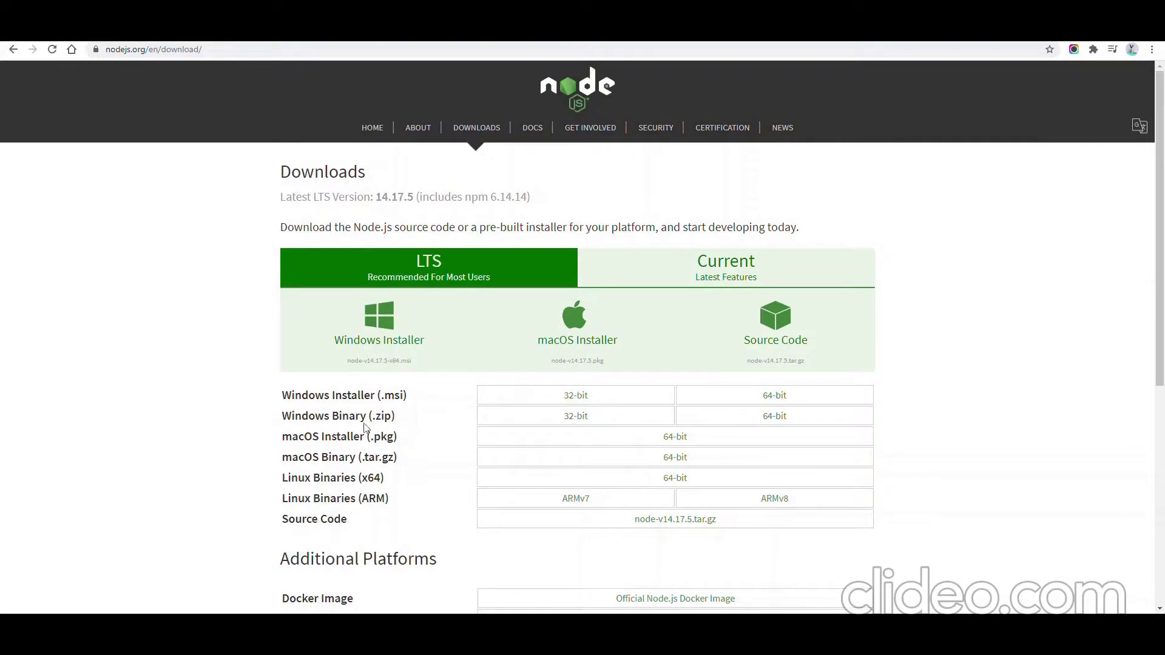
{"action": "left_click", "coordinate": [771, 423]}
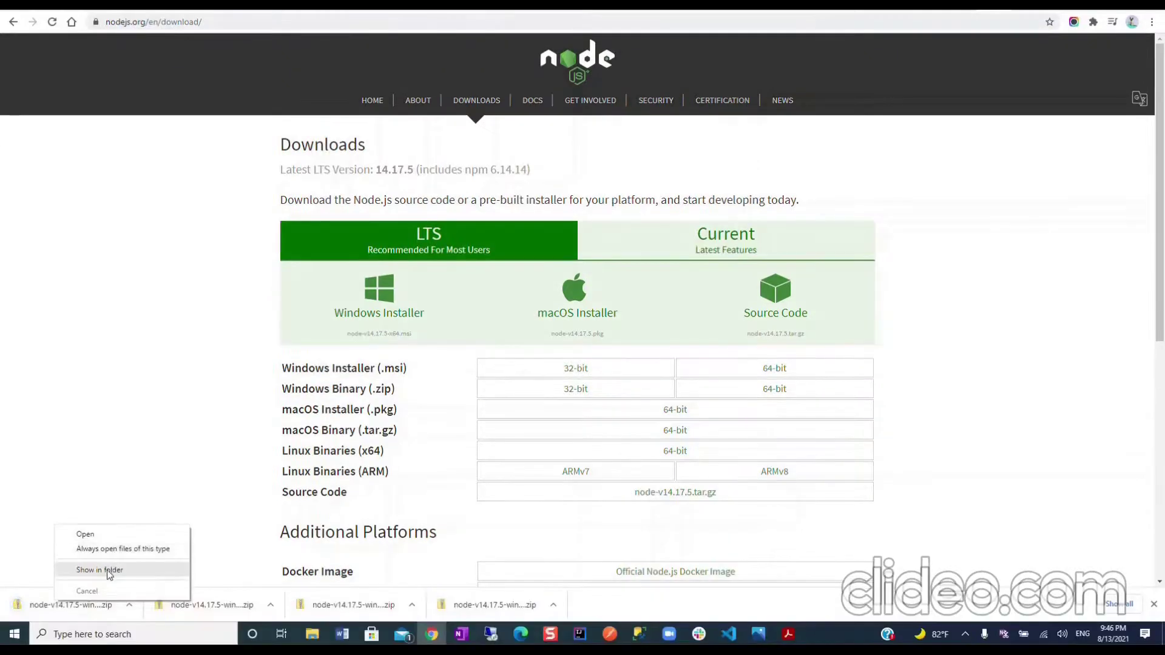
{"action": "left_click", "coordinate": [109, 571]}
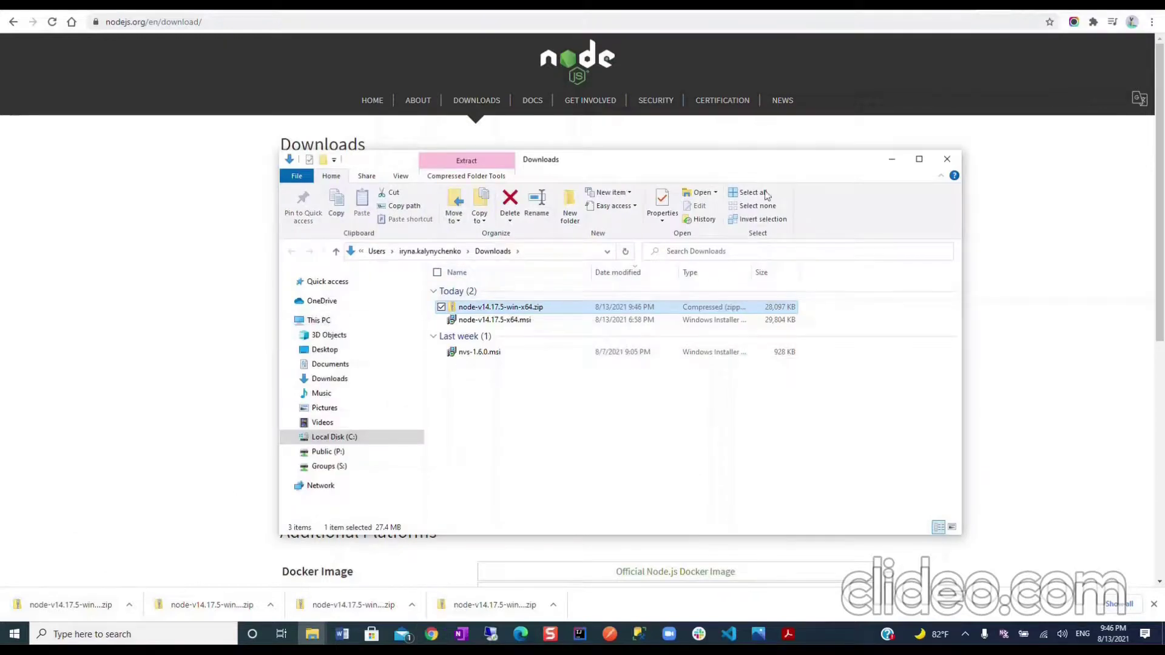
- Minimize the browser and create a new desktop folder named Node
{"action": "left_click", "coordinate": [1091, 5]}
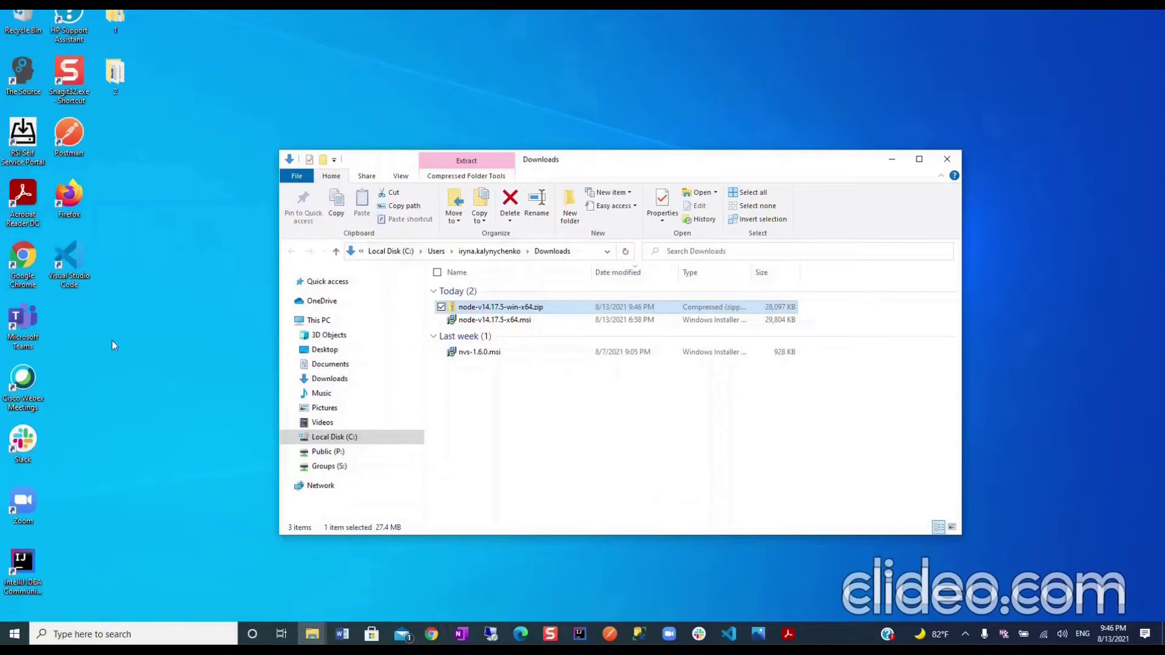
{"action": "right_click", "coordinate": [84, 309]}
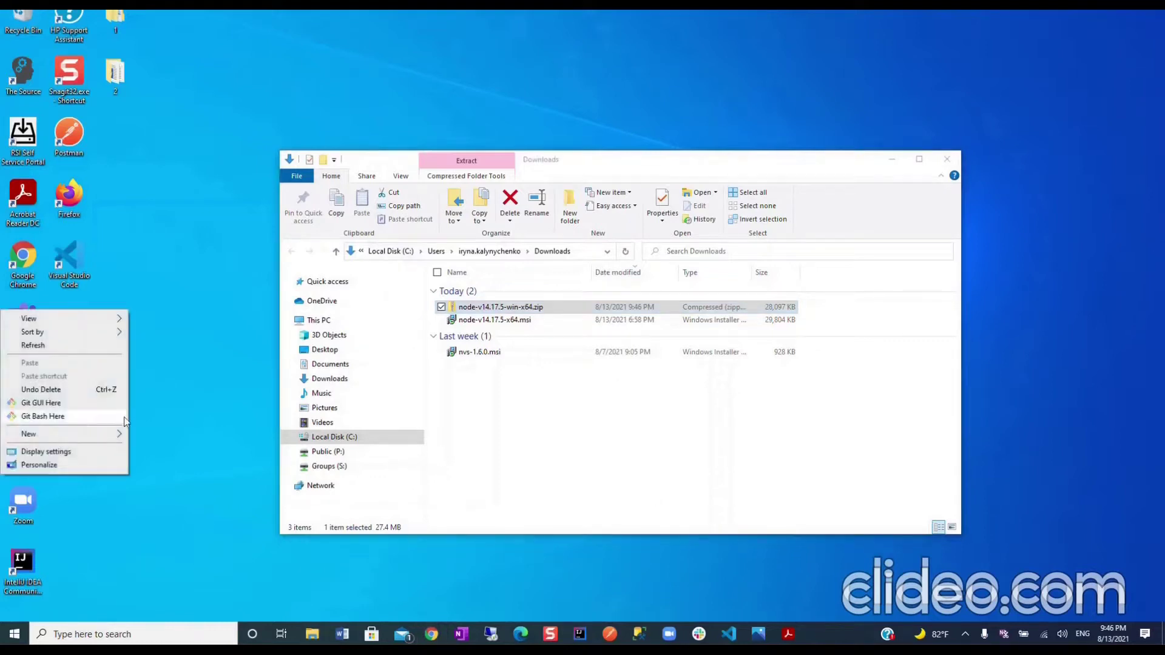
{"action": "left_click", "coordinate": [149, 435]}
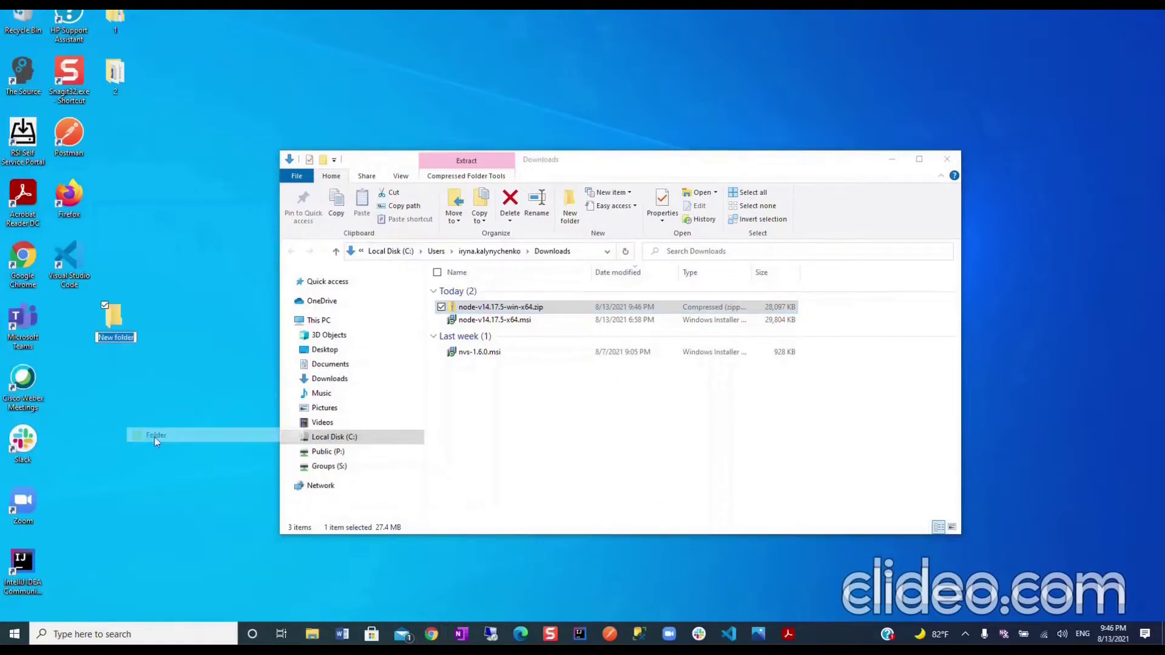
{"action": "type", "text": "Node"}
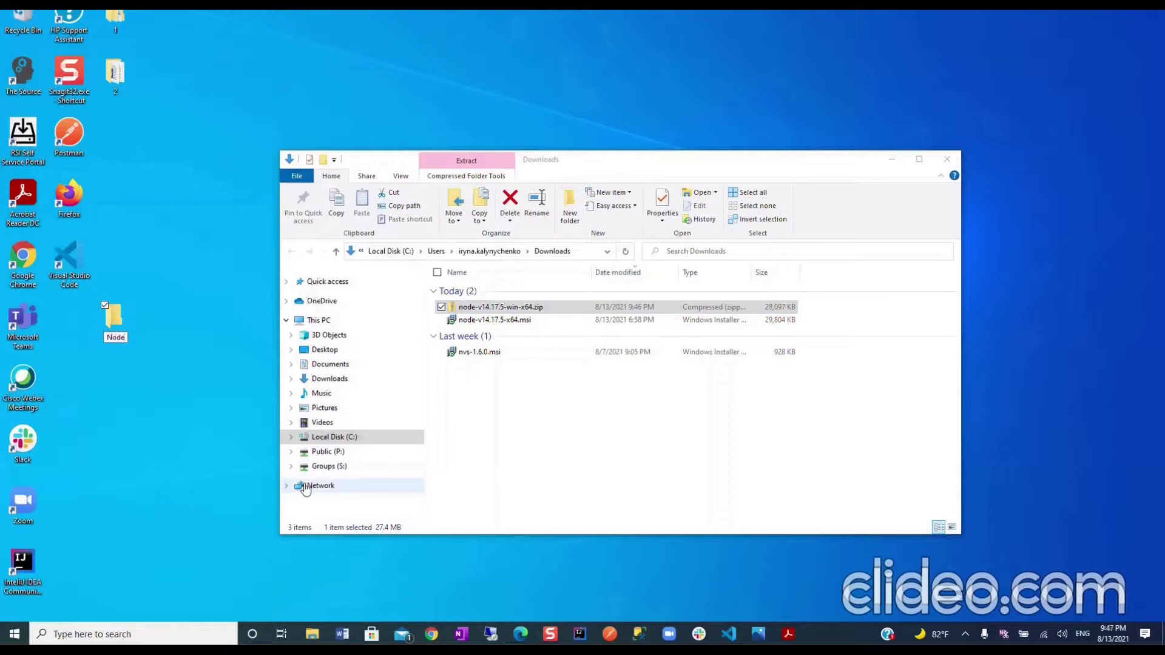
{"action": "key", "text": "Return"}
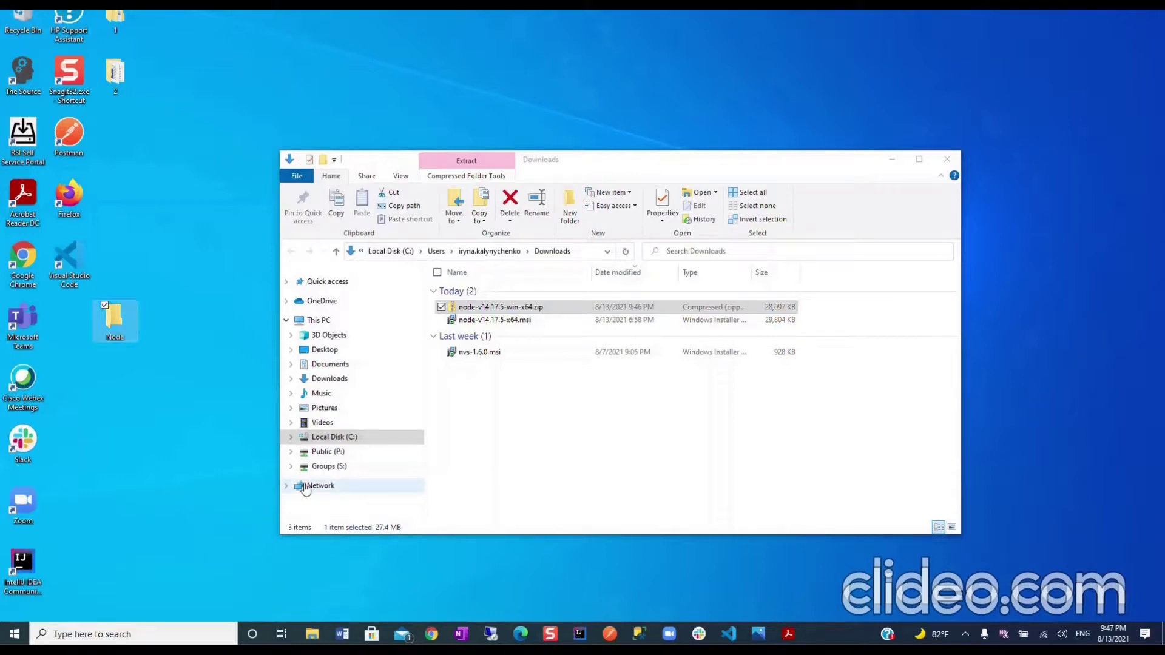
- Extract node-v14.17.5-win-x64.zip into the Node folder on the desktop
{"action": "right_click", "coordinate": [473, 312]}
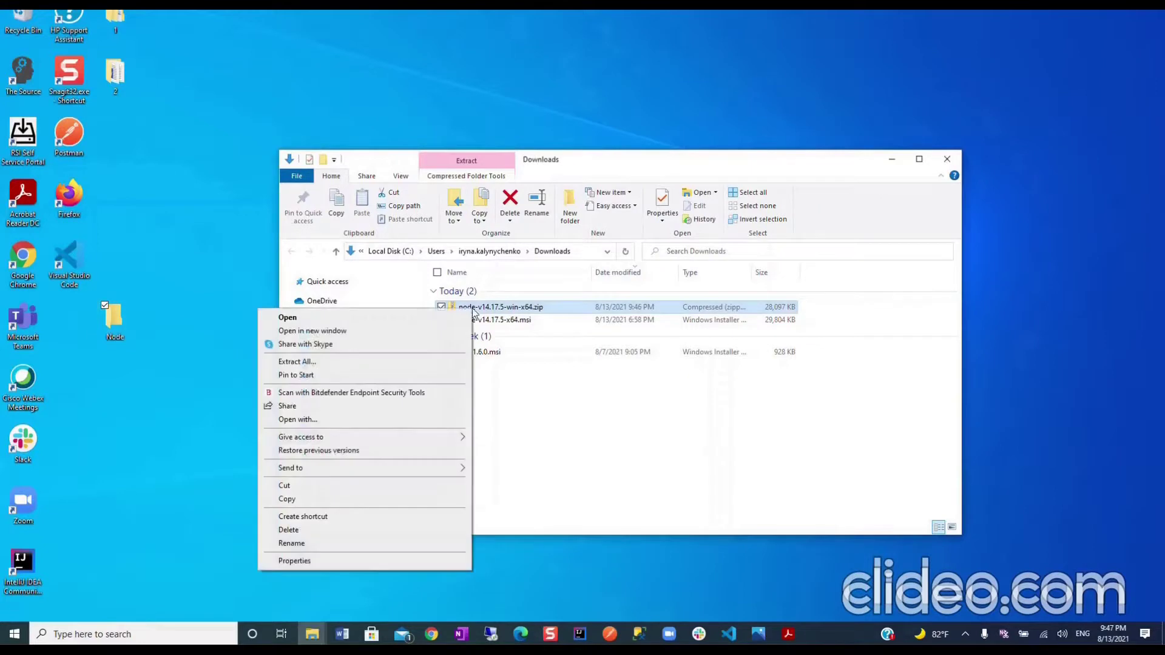
{"action": "left_click", "coordinate": [356, 363]}
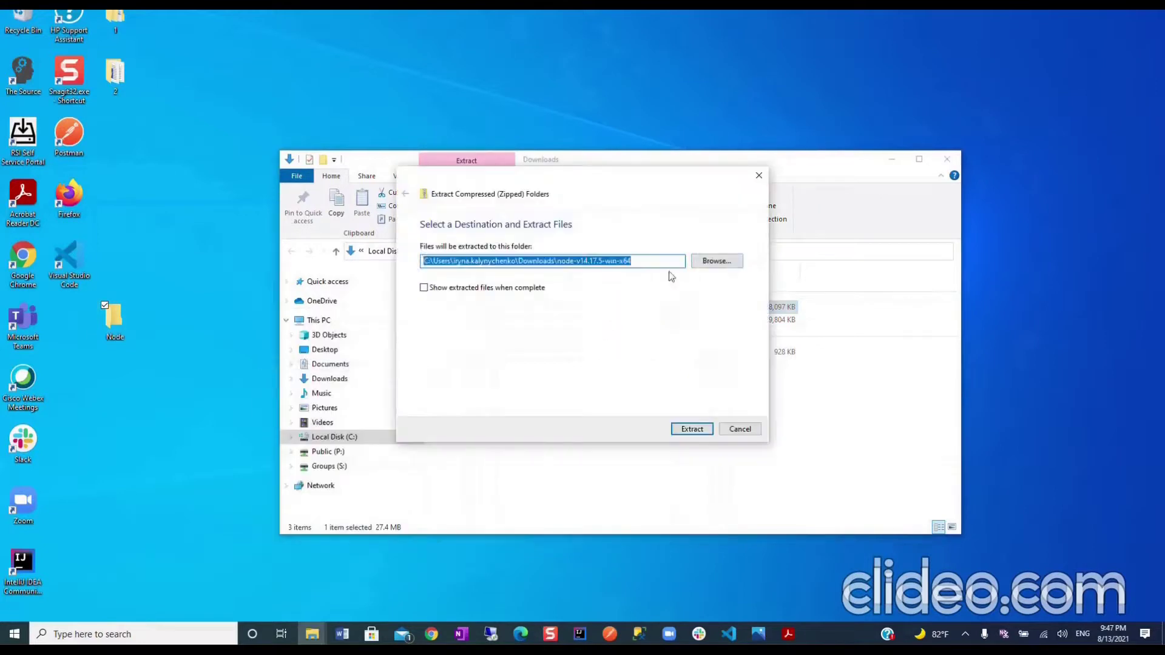
{"action": "left_click", "coordinate": [713, 262]}
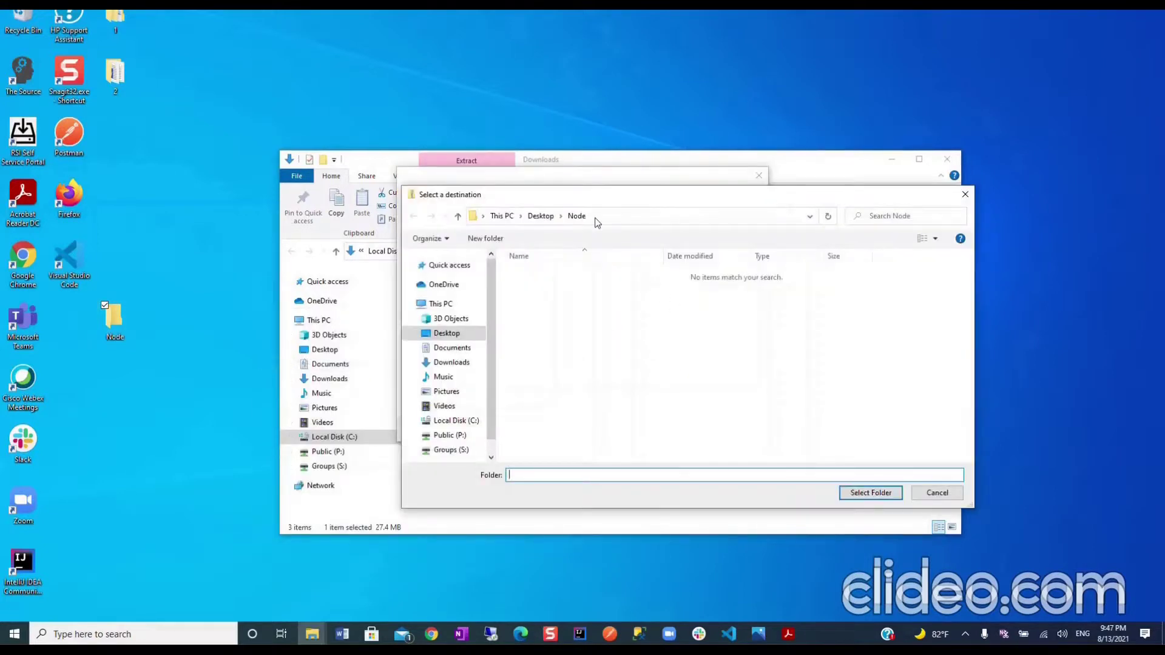
{"action": "left_click", "coordinate": [873, 493]}
{"action": "left_click", "coordinate": [695, 433]}
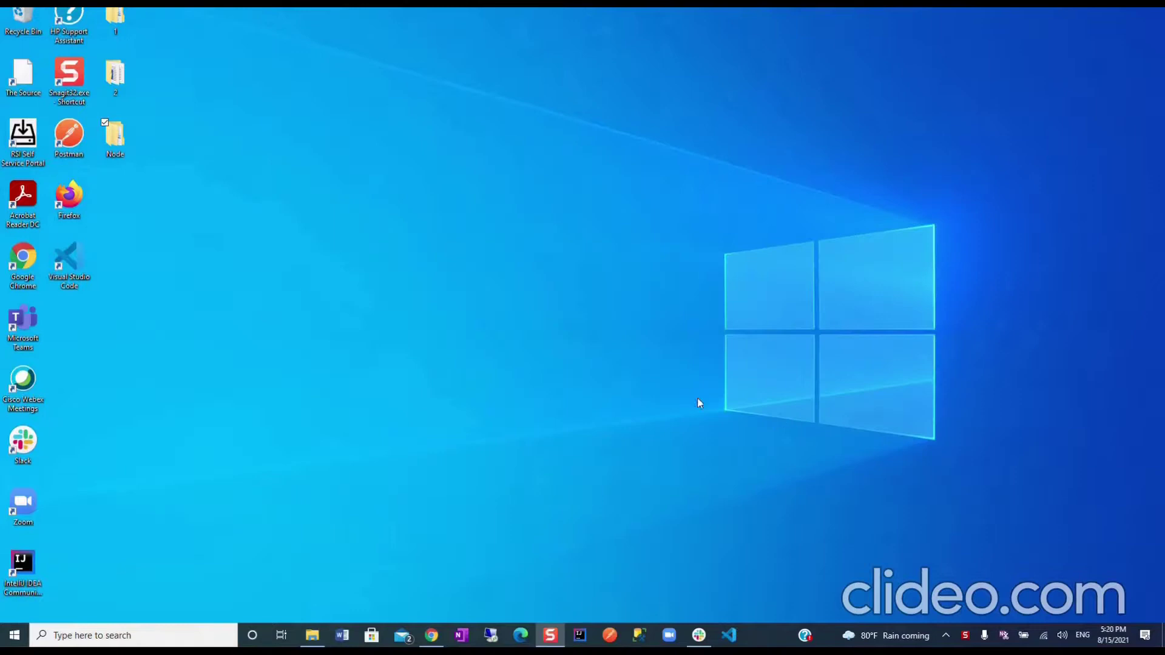
- Open the extracted node-v14.17.5-win-x64 folder inside the desktop Node folder and copy its full path
{"action": "double_click", "coordinate": [111, 142]}
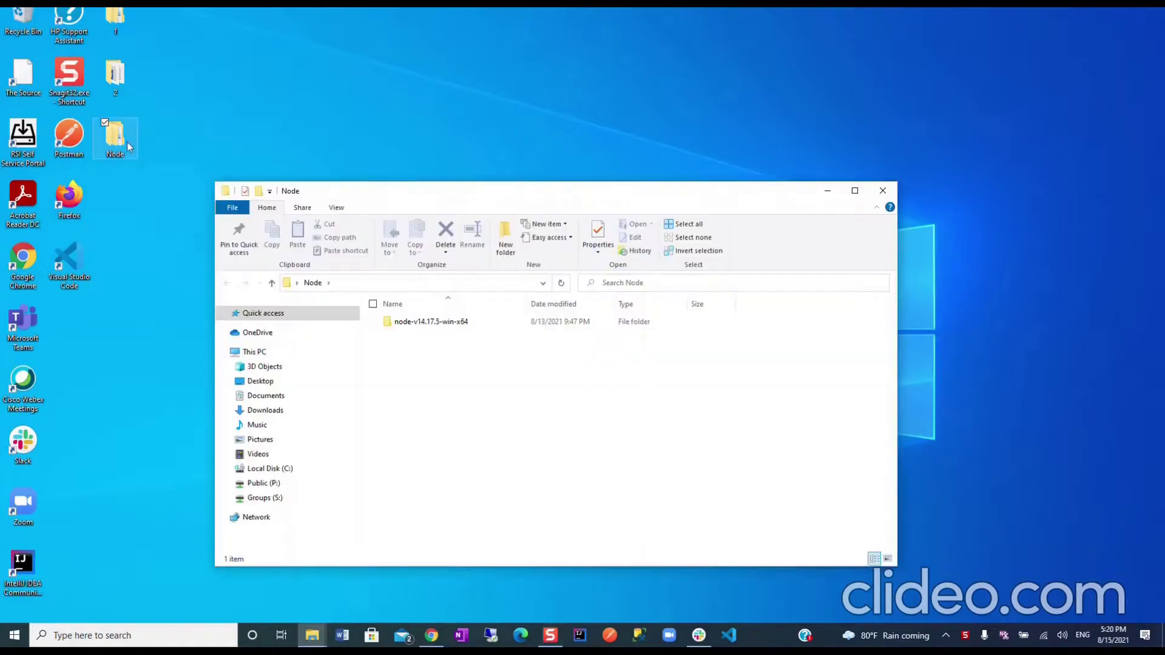
{"action": "double_click", "coordinate": [421, 328]}
{"action": "left_click", "coordinate": [452, 281]}
{"action": "right_click", "coordinate": [452, 279]}
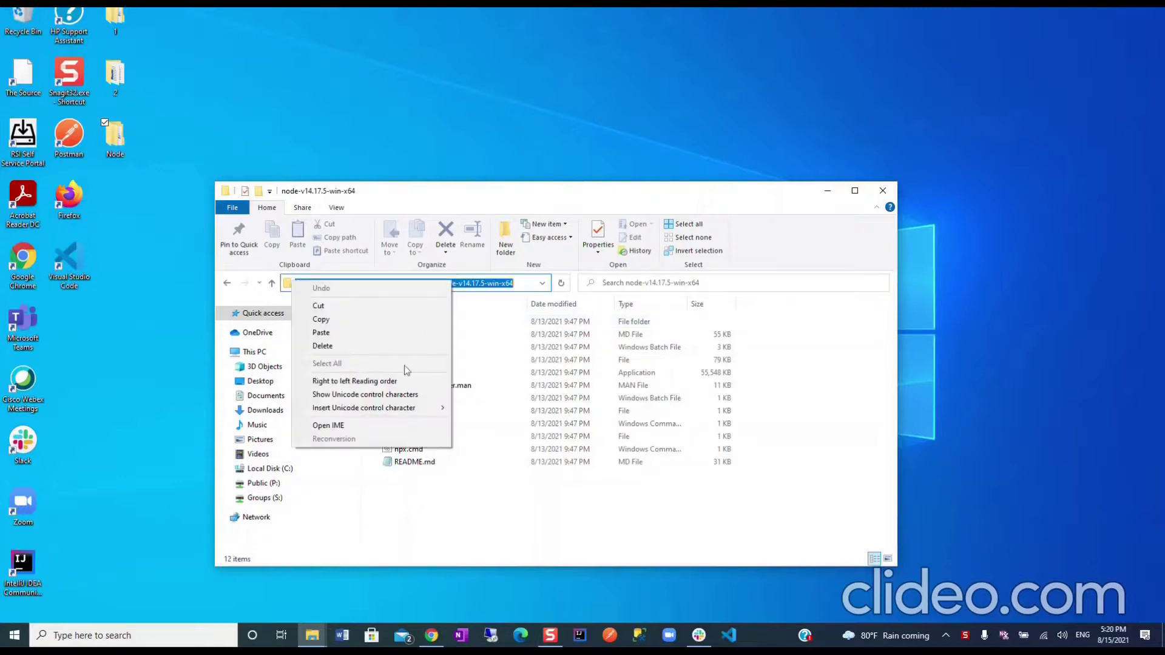
{"action": "left_click", "coordinate": [355, 320]}
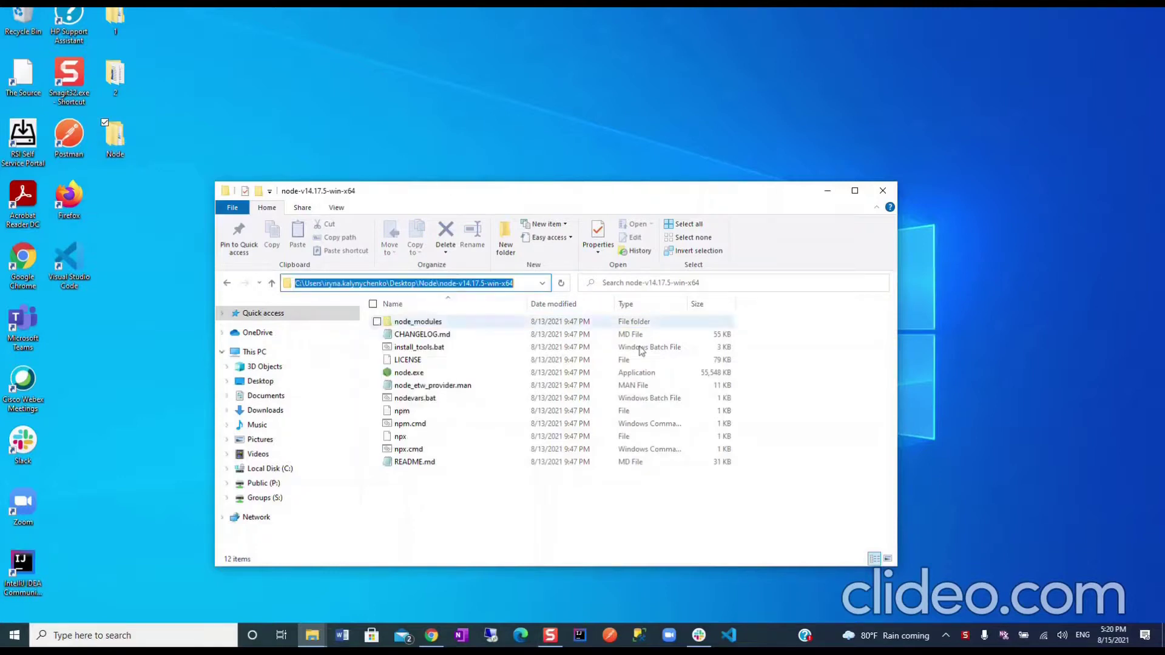
{"action": "left_click", "coordinate": [999, 405]}
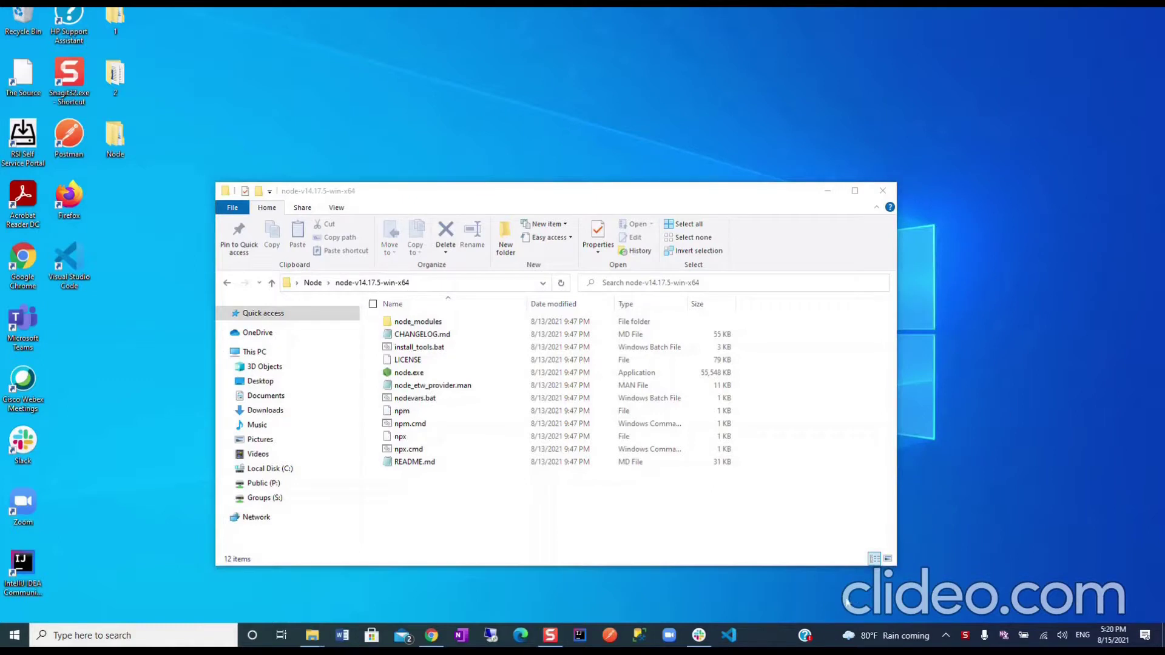
- Switch to Visual Studio Code, open a new terminal and cd to the copied node-v14.17.5-win-x64 folder path
{"action": "left_click", "coordinate": [730, 636]}
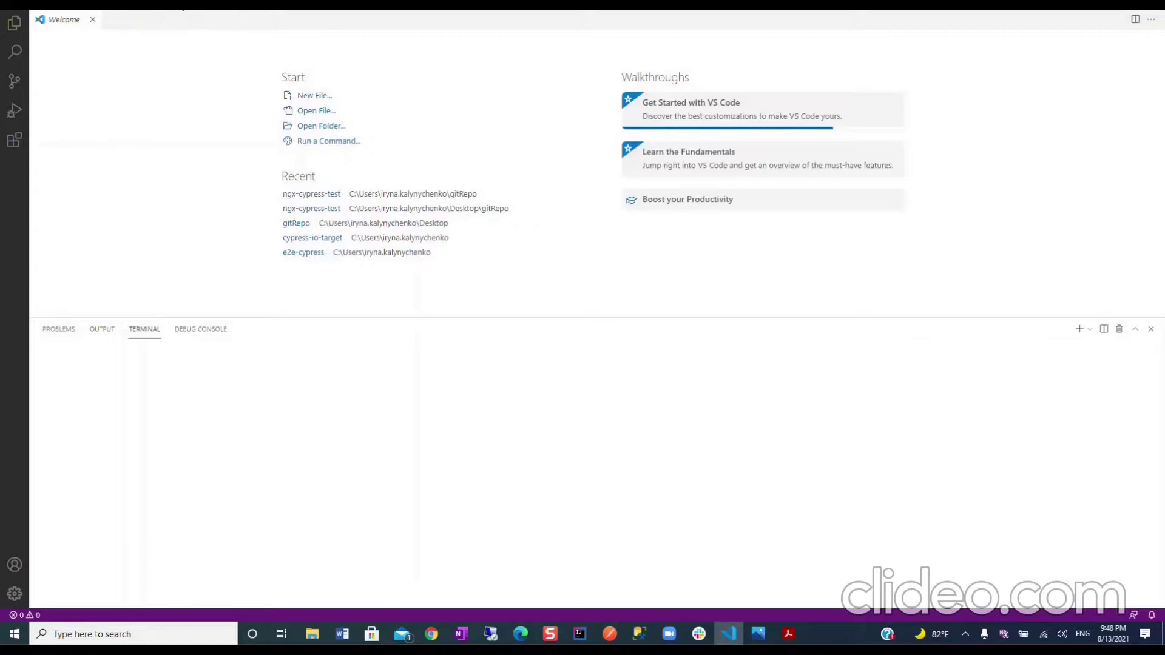
{"action": "left_click", "coordinate": [211, 10]}
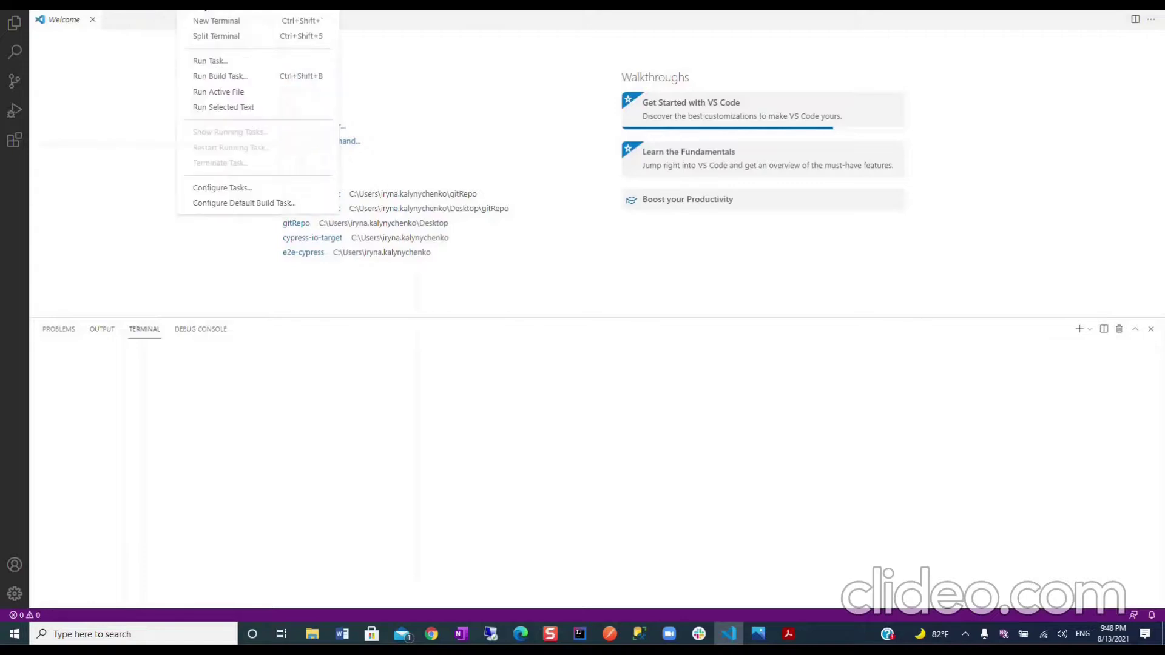
{"action": "left_click", "coordinate": [215, 22]}
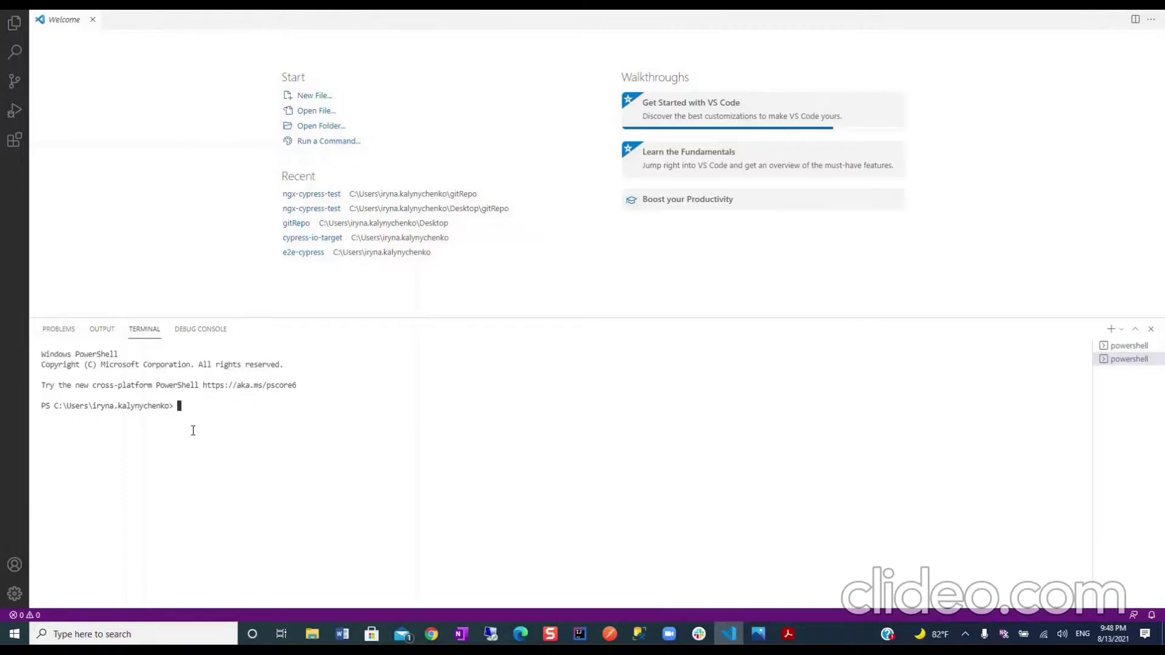
{"action": "type", "text": "cd"}
{"action": "key", "text": "ctrl+v"}
{"action": "key", "text": "Return"}
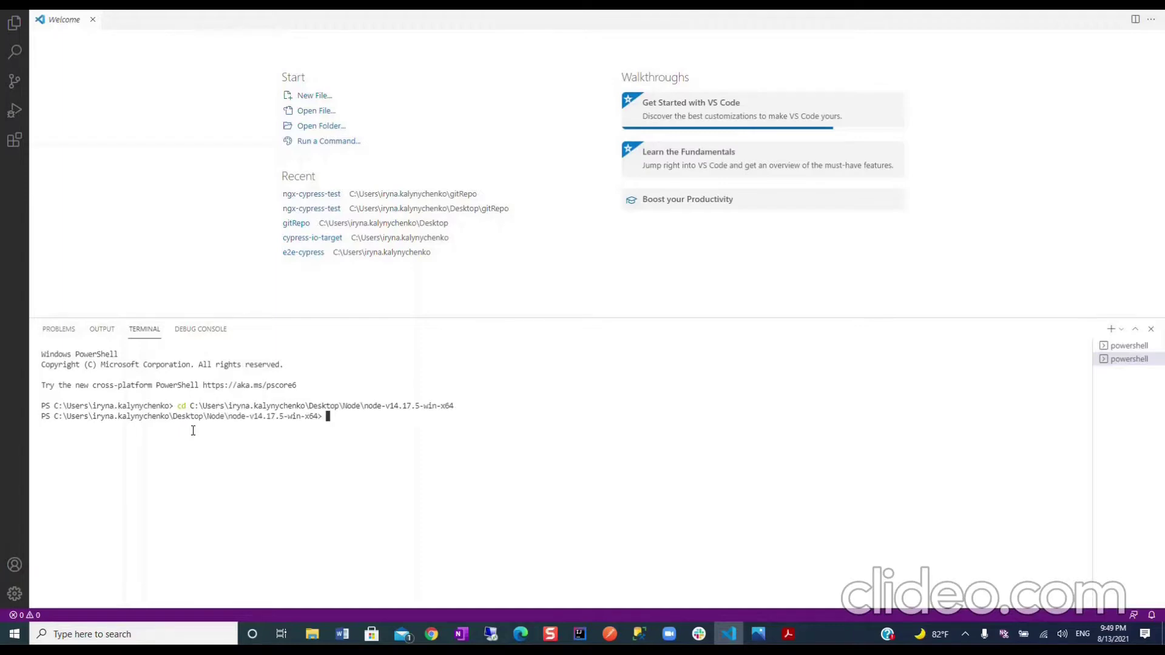
- Check the npm version in the terminal with npm -v
{"action": "type", "text": "npm -v"}
{"action": "key", "text": "Return"}
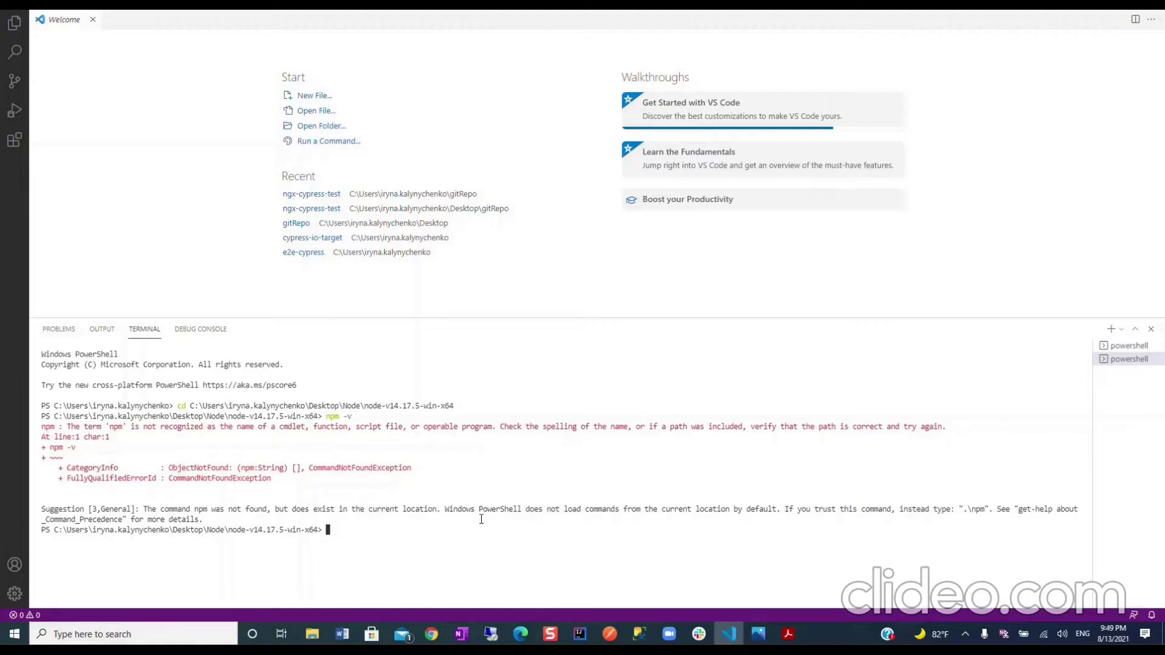
{"action": "left_click", "coordinate": [763, 638]}
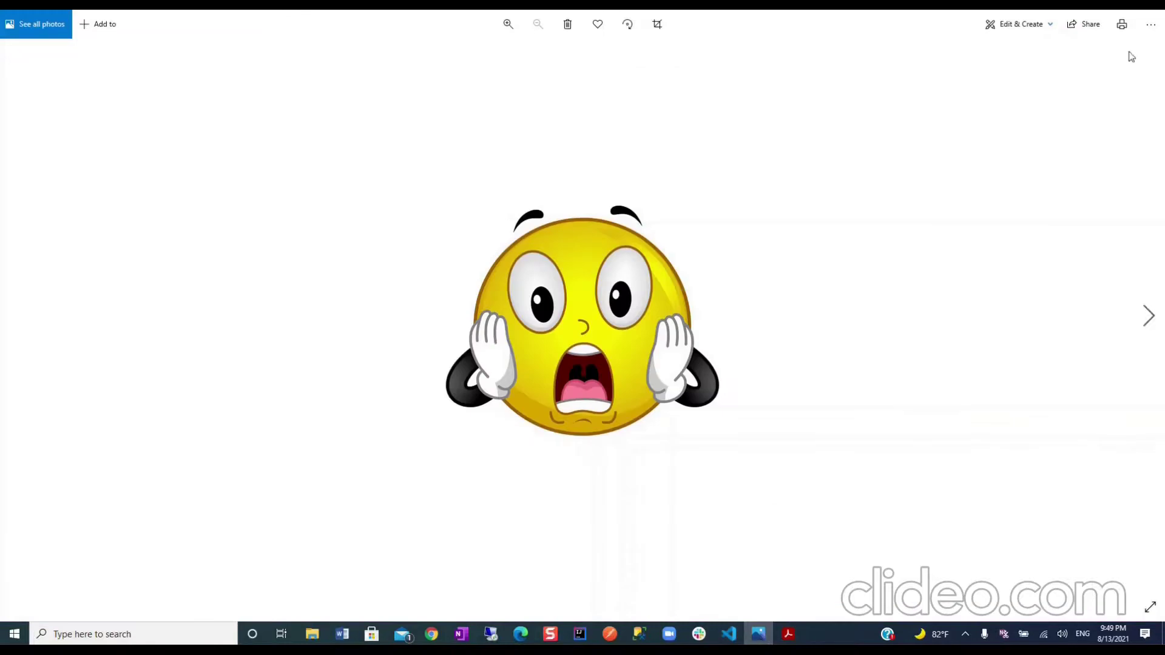
{"action": "left_click", "coordinate": [1153, 9]}
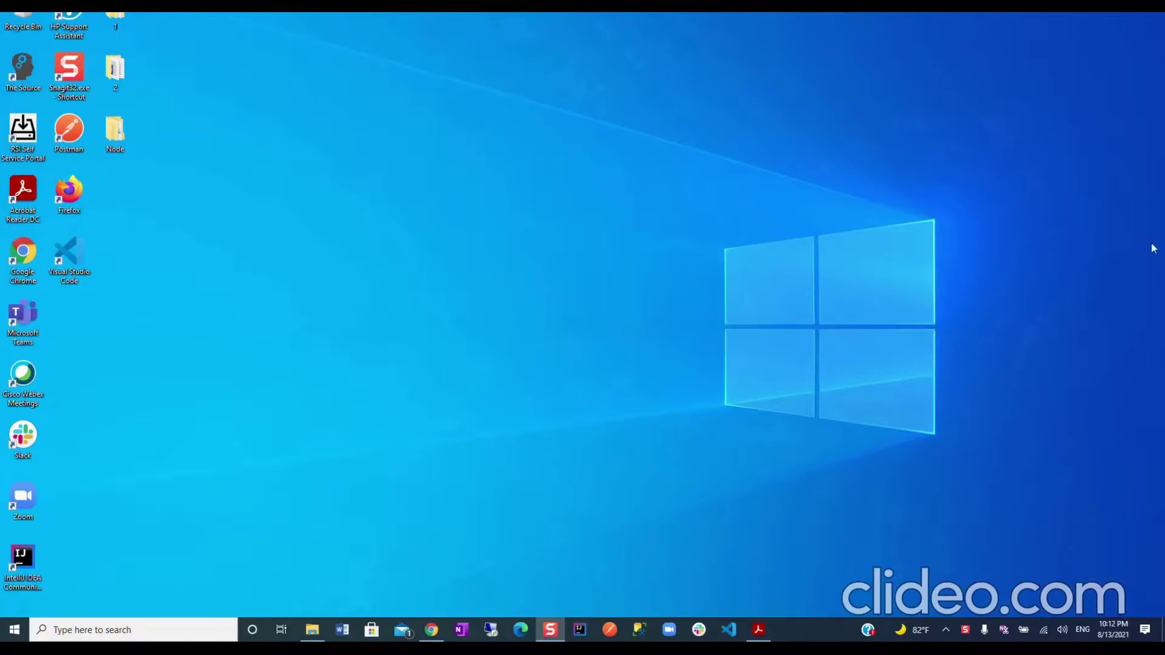
- Reopen the node-v14.17.5-win-x64 folder from the desktop Node folder and copy its full path to the clipboard again
{"action": "double_click", "coordinate": [120, 140]}
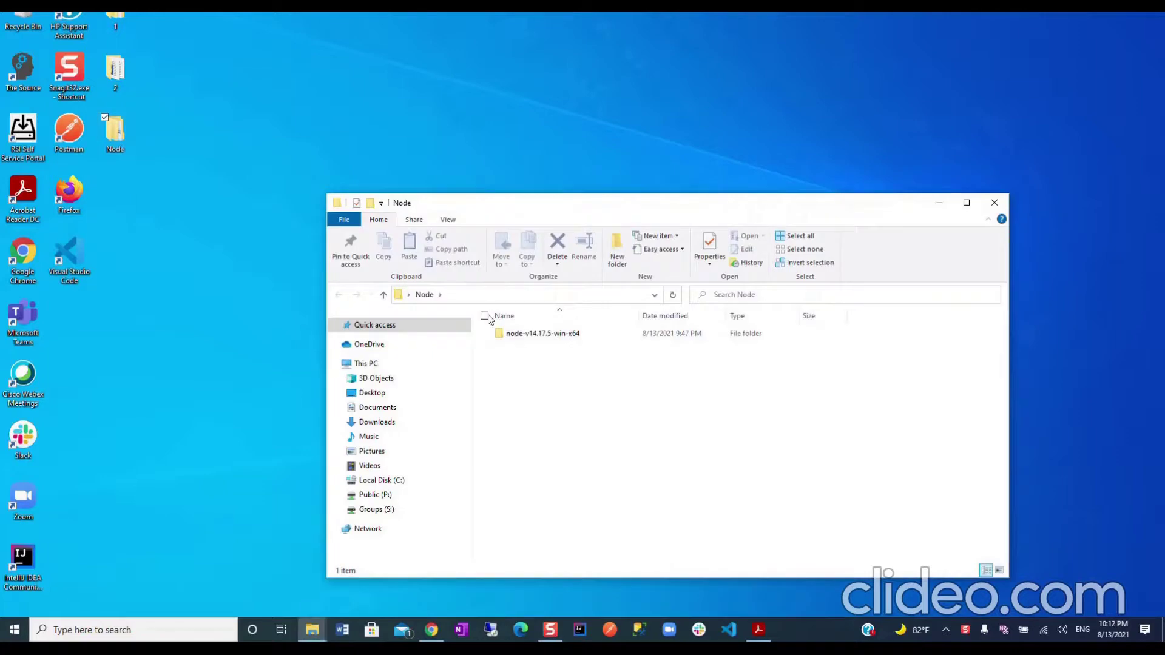
{"action": "double_click", "coordinate": [538, 335]}
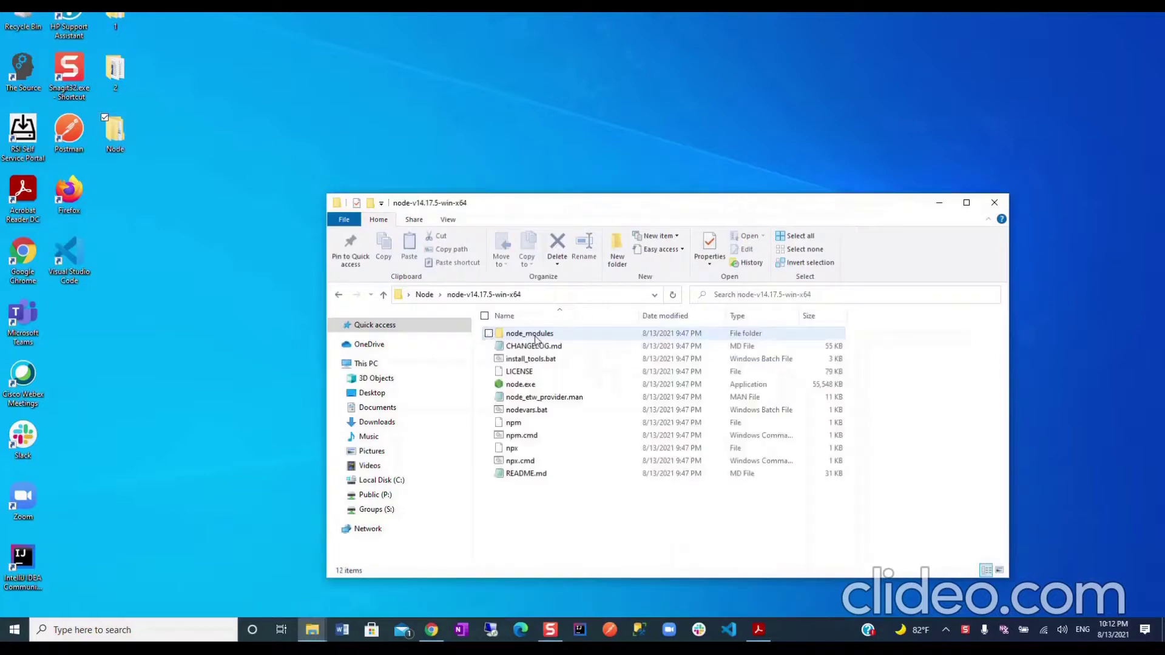
{"action": "left_click", "coordinate": [549, 295]}
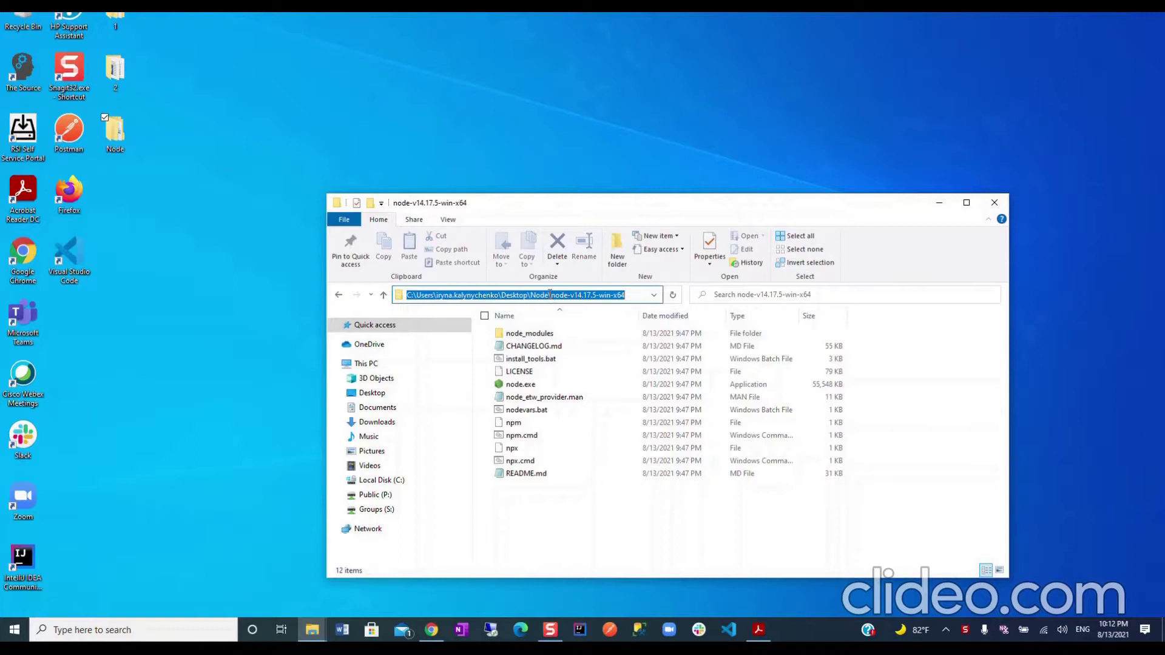
{"action": "right_click", "coordinate": [549, 295]}
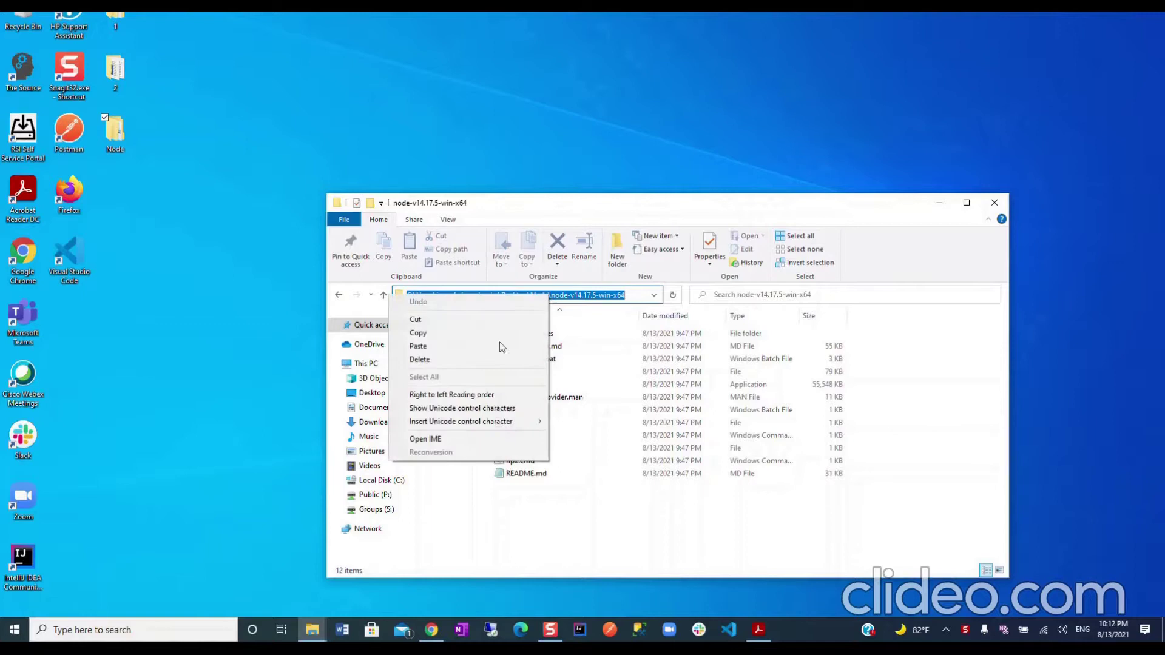
{"action": "left_click", "coordinate": [427, 333]}
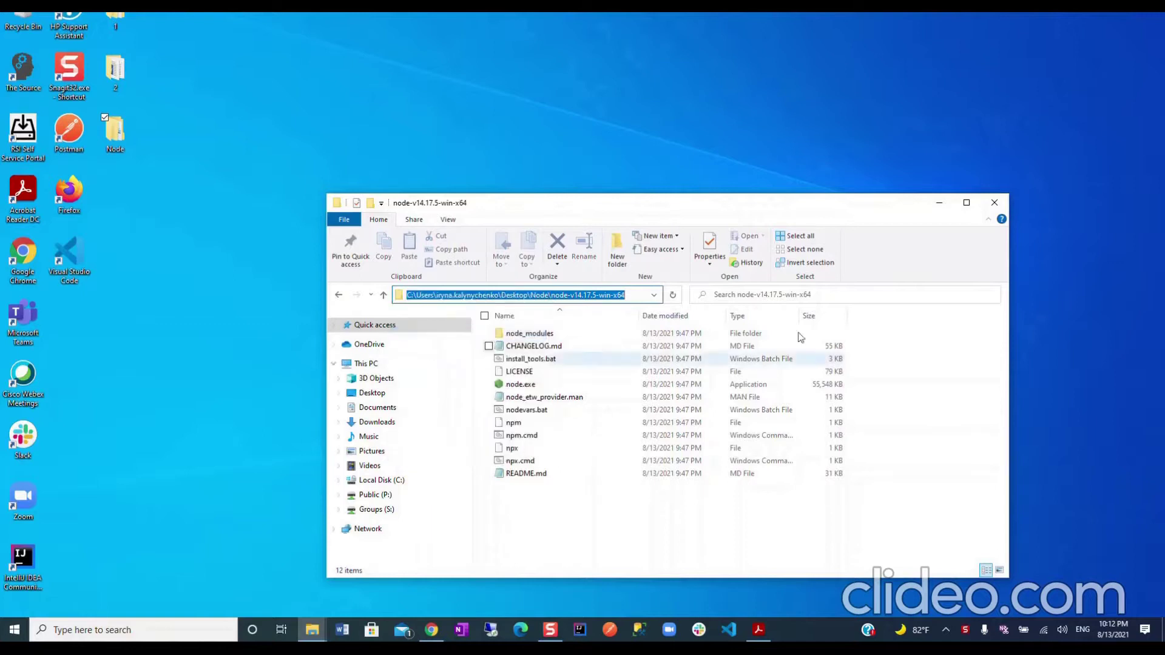
{"action": "left_click", "coordinate": [245, 361]}
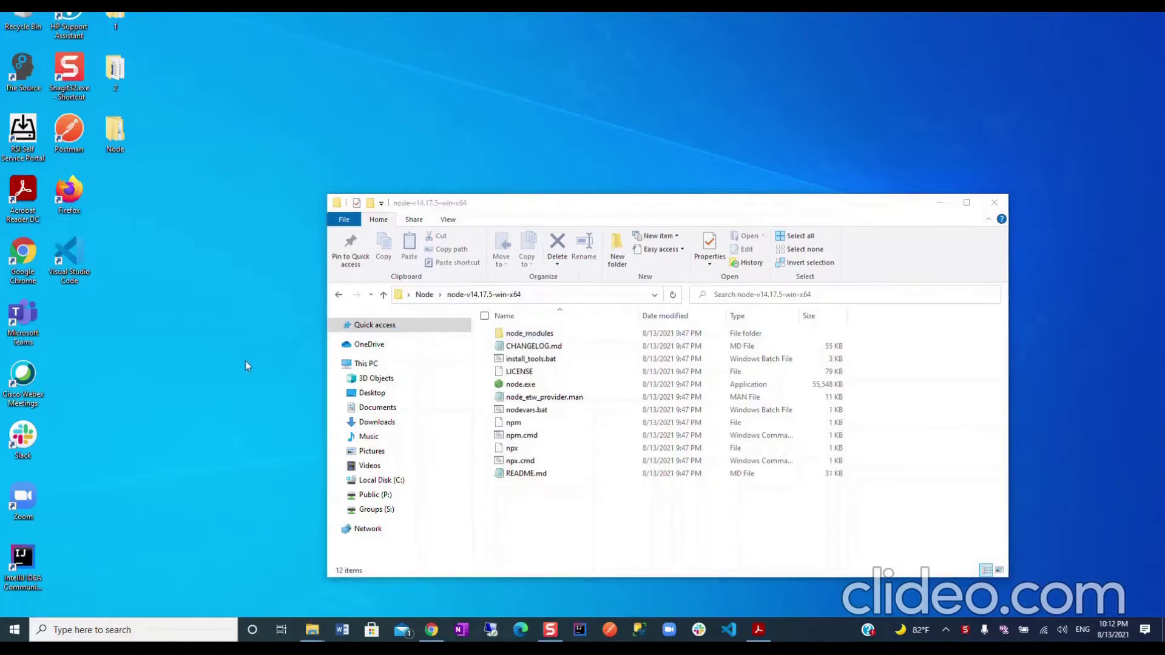
- Open the environment variables for the account and add the copied node-v14.17.5-win-x64 folder path as a new entry in the user Path variable
{"action": "left_click", "coordinate": [146, 629]}
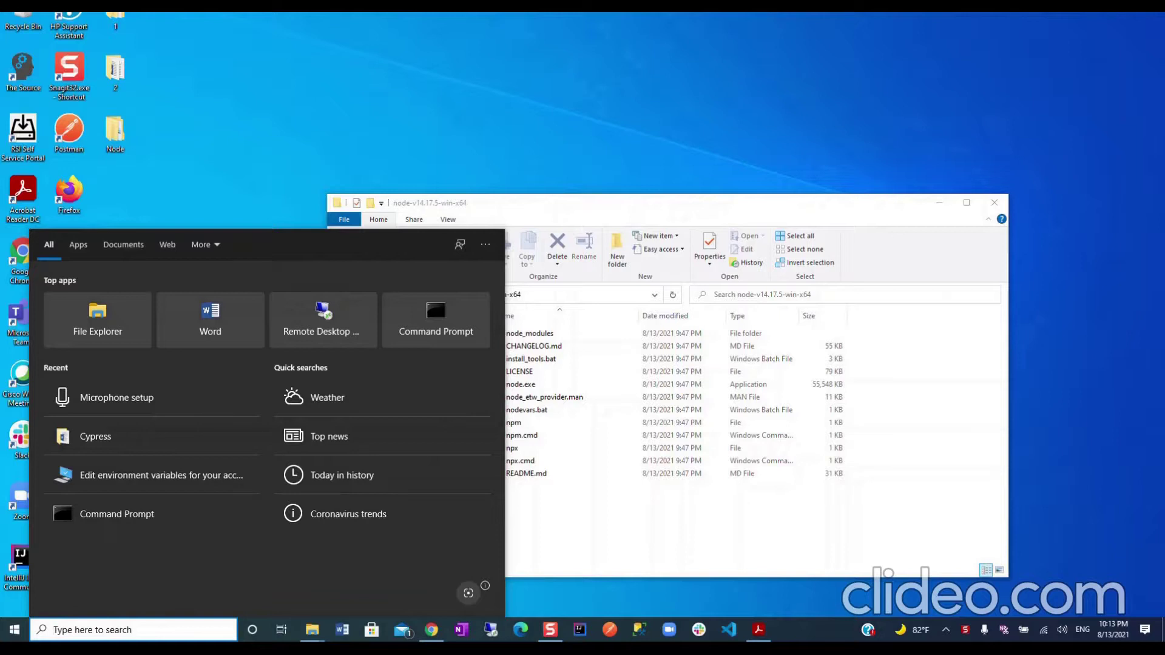
{"action": "type", "text": "E"}
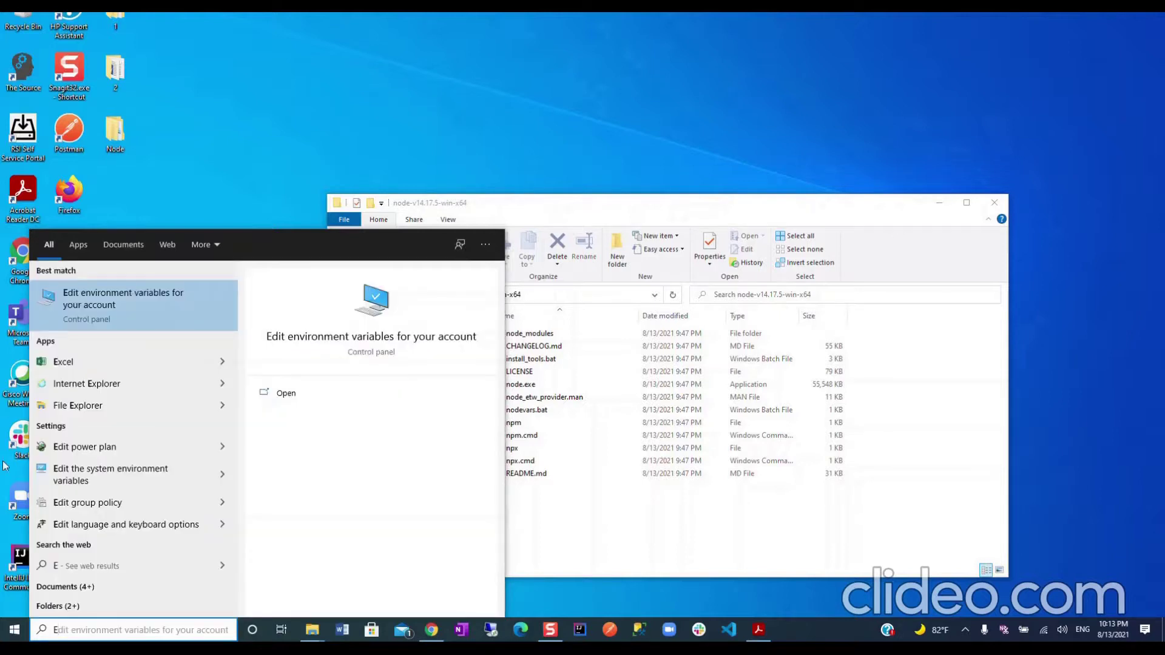
{"action": "left_click", "coordinate": [163, 316]}
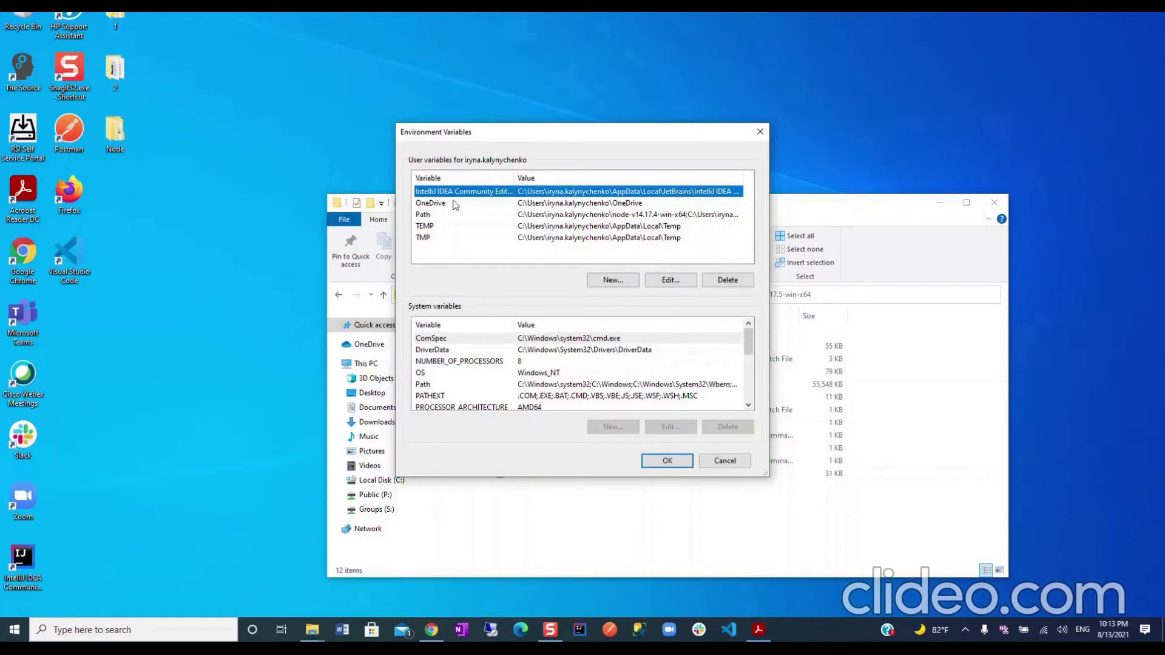
{"action": "left_click", "coordinate": [423, 216]}
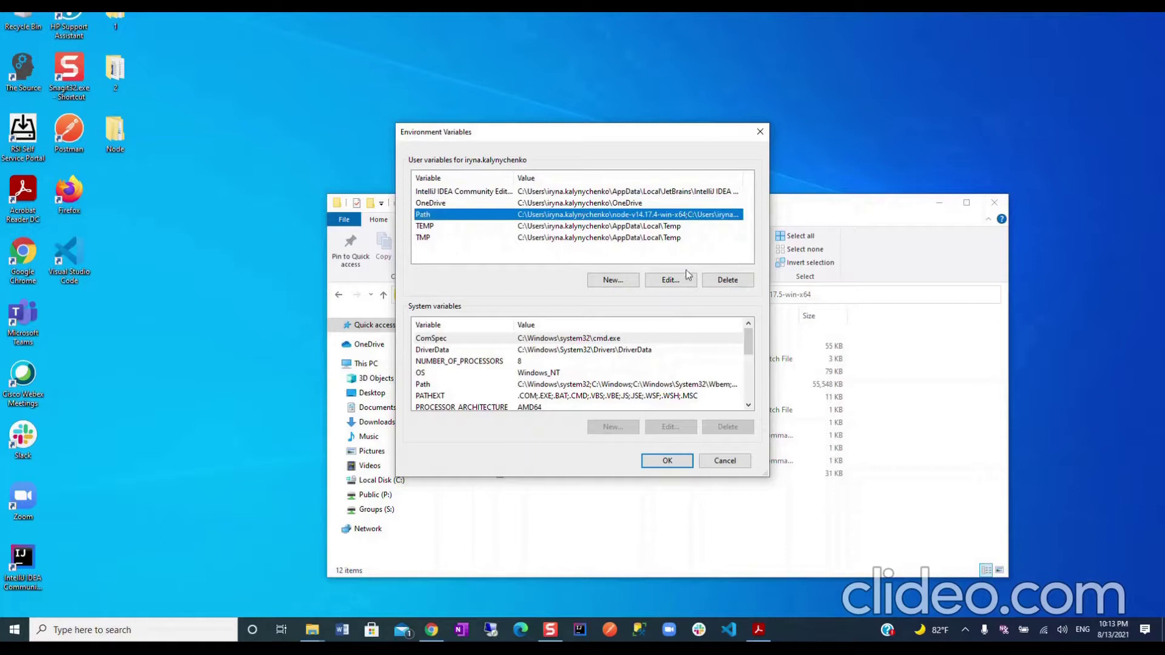
{"action": "left_click", "coordinate": [671, 280]}
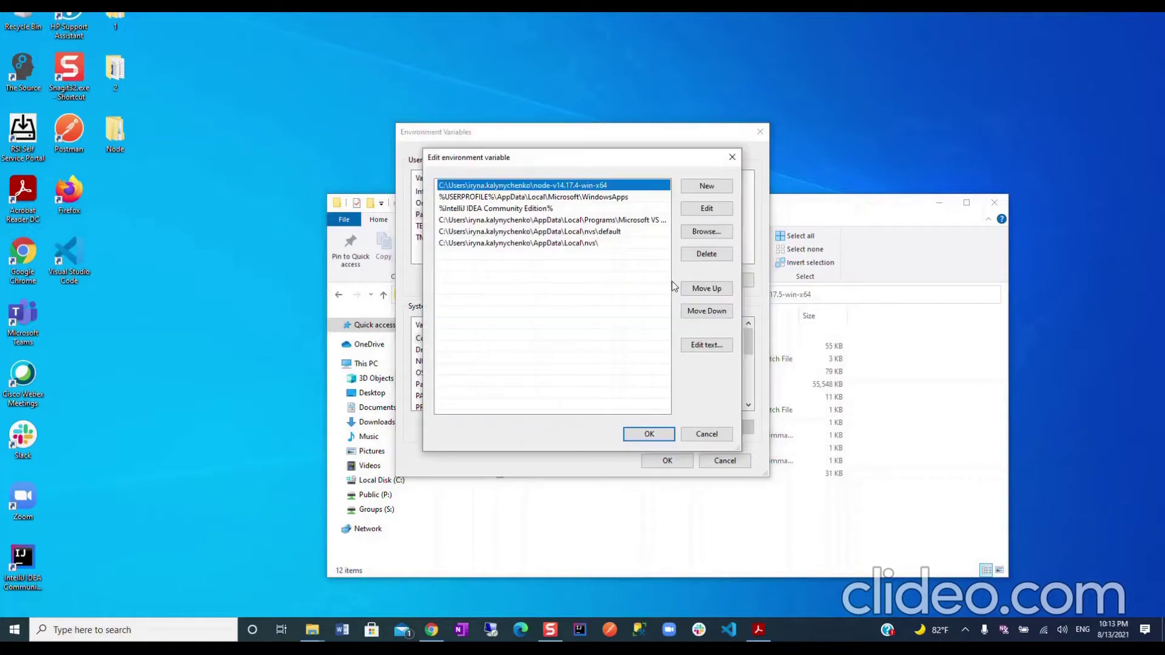
{"action": "left_click", "coordinate": [706, 188]}
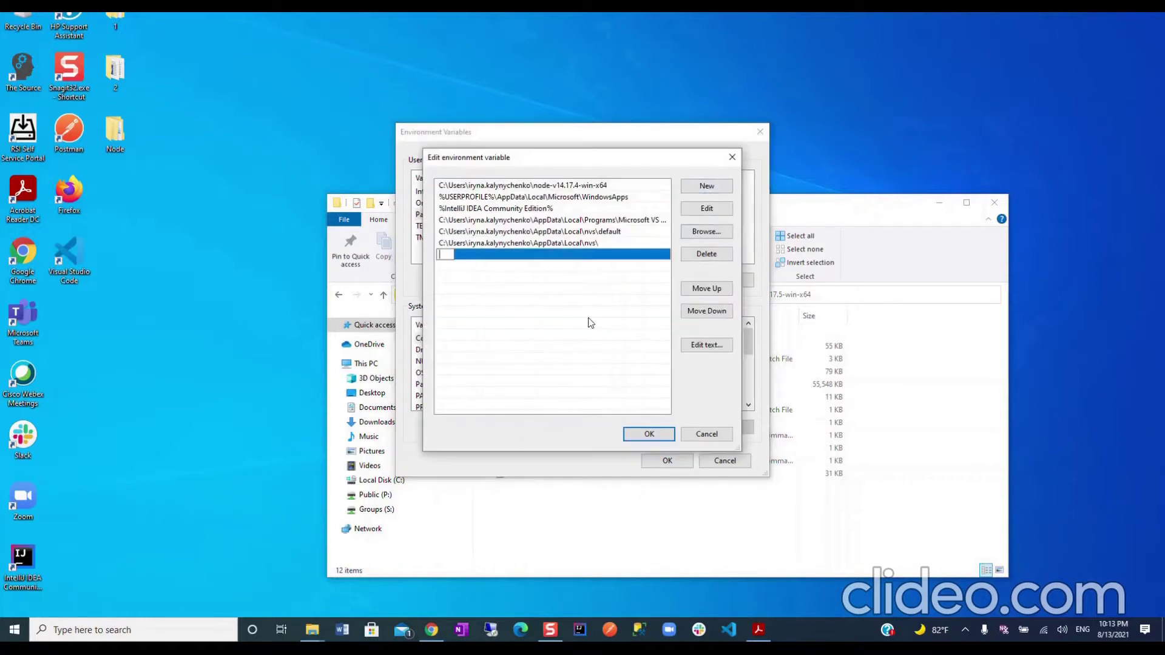
{"action": "key", "text": "ctrl+v"}
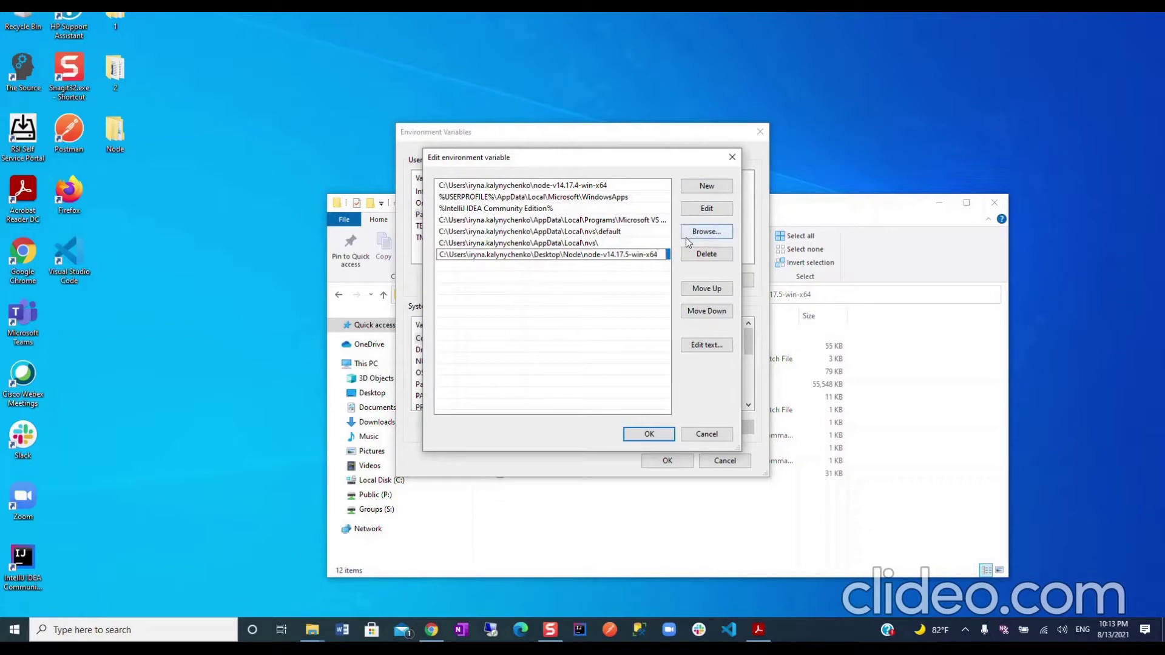
- Move the new node-v14.17.5-win-x64 entry to the first place in the user Path variable and save the environment variables
{"action": "left_click", "coordinate": [710, 290]}
{"action": "left_click", "coordinate": [710, 290]}
{"action": "left_click", "coordinate": [710, 290]}
{"action": "left_click", "coordinate": [709, 290]}
{"action": "left_click", "coordinate": [710, 290]}
{"action": "left_click", "coordinate": [709, 290]}
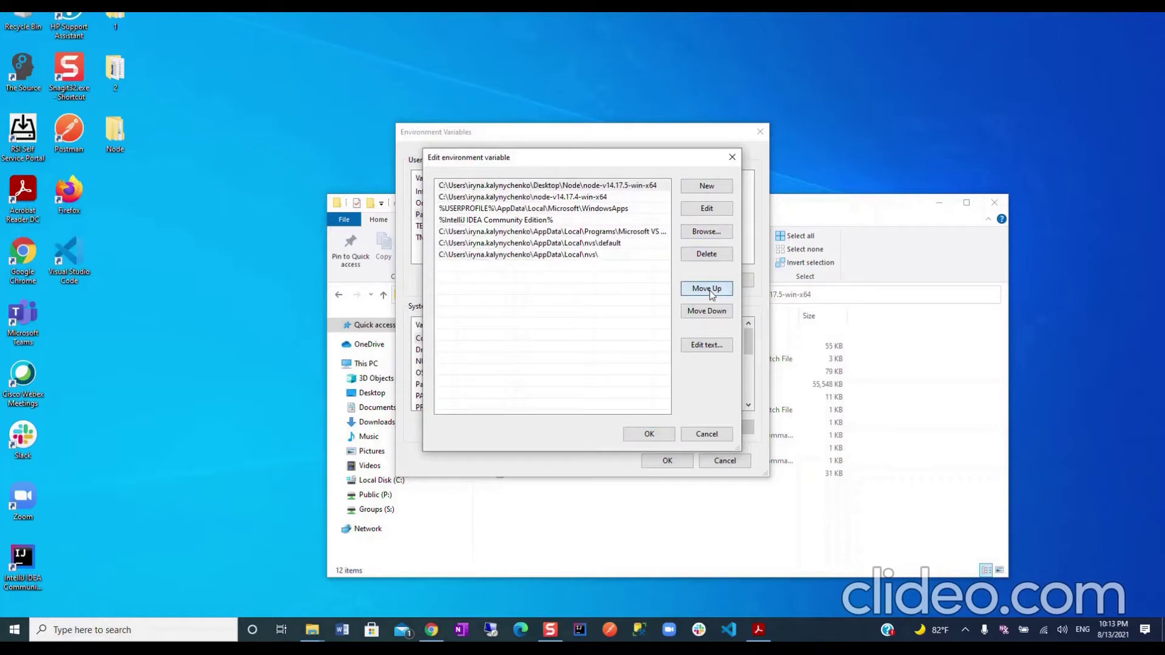
{"action": "left_click", "coordinate": [648, 434]}
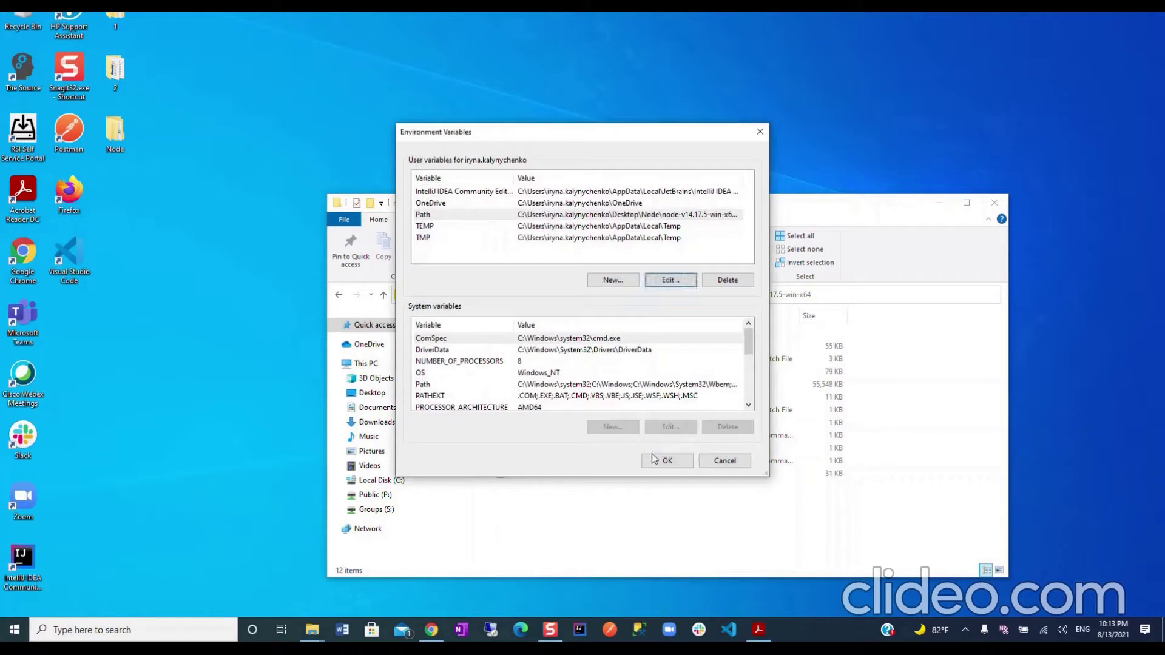
{"action": "left_click", "coordinate": [653, 459]}
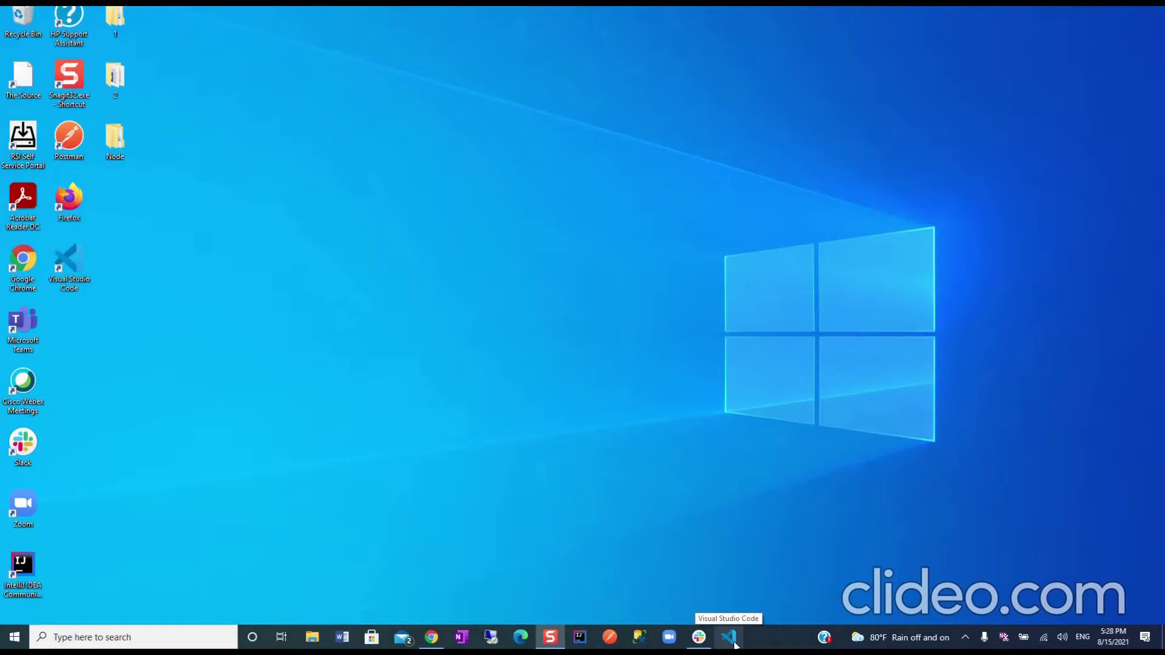
- Switch to Visual Studio Code and cd to the copied node-v14.17.5-win-x64 folder path in the terminal
{"action": "left_click", "coordinate": [729, 637]}
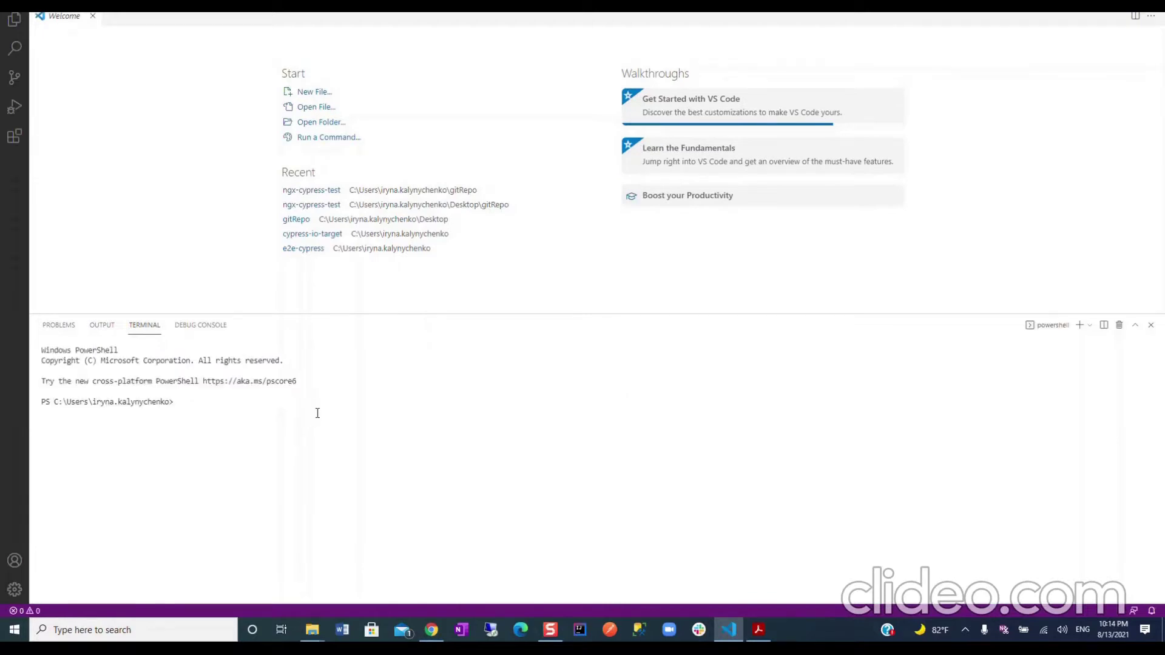
{"action": "left_click", "coordinate": [180, 395]}
{"action": "type", "text": "cd"}
{"action": "key", "text": "ctrl+v"}
{"action": "key", "text": "Return"}
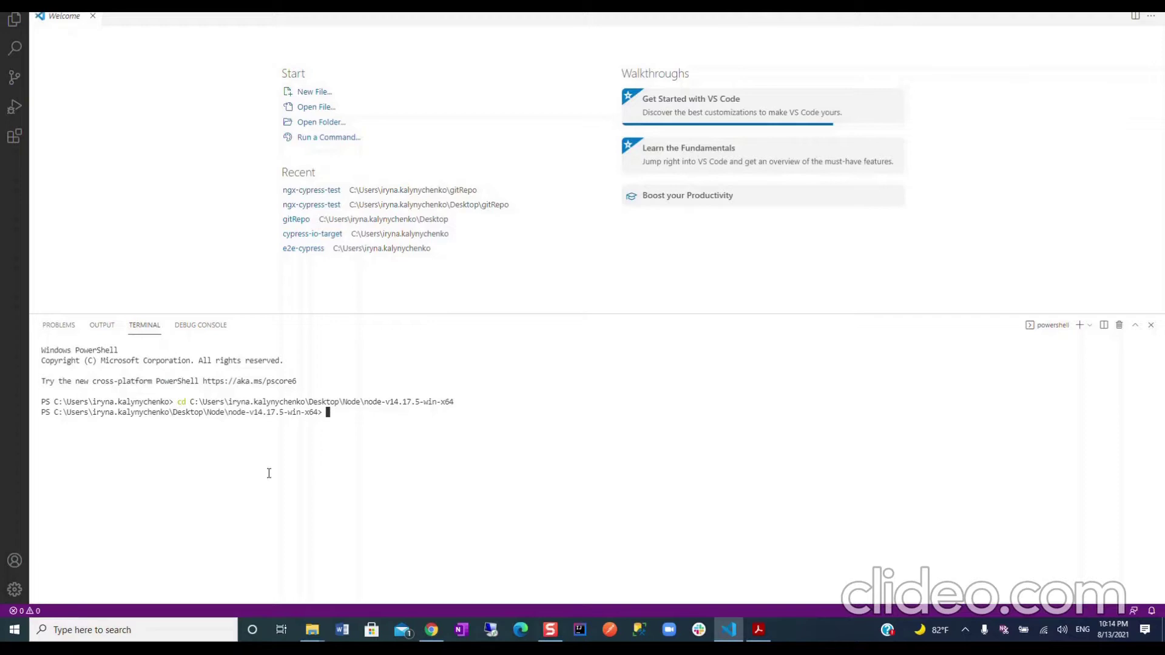
- Check the npm and Node.js versions in the terminal with npm -v and node -v
{"action": "type", "text": "npm -v"}
{"action": "key", "text": "Return"}
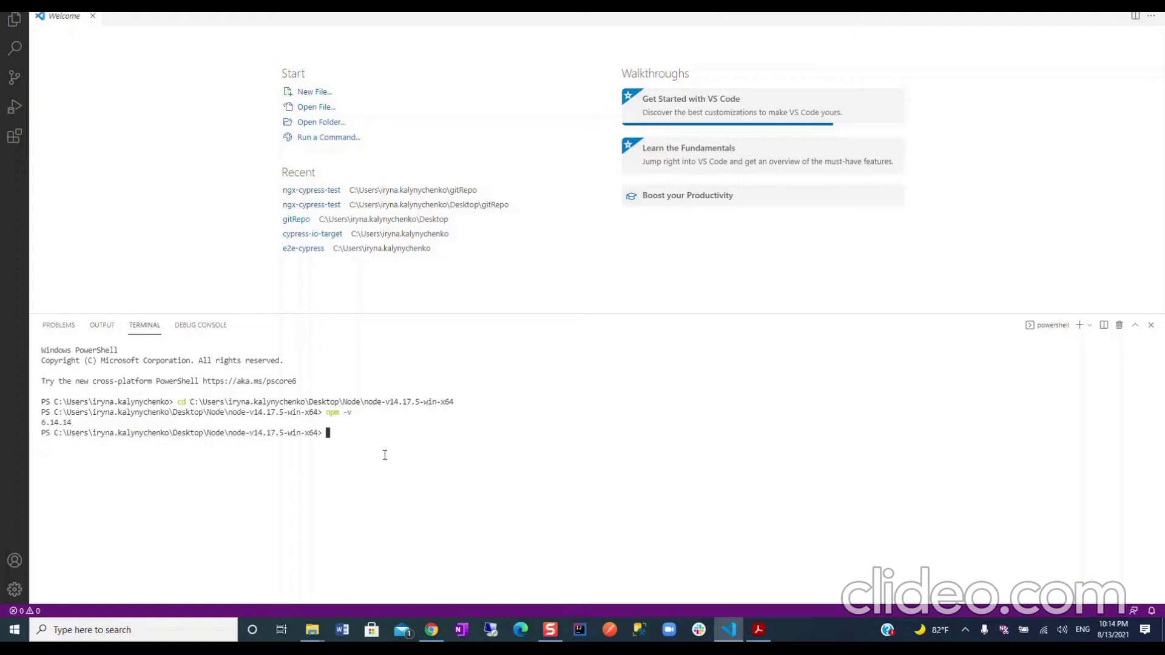
{"action": "type", "text": "node -v"}
{"action": "key", "text": "Return"}
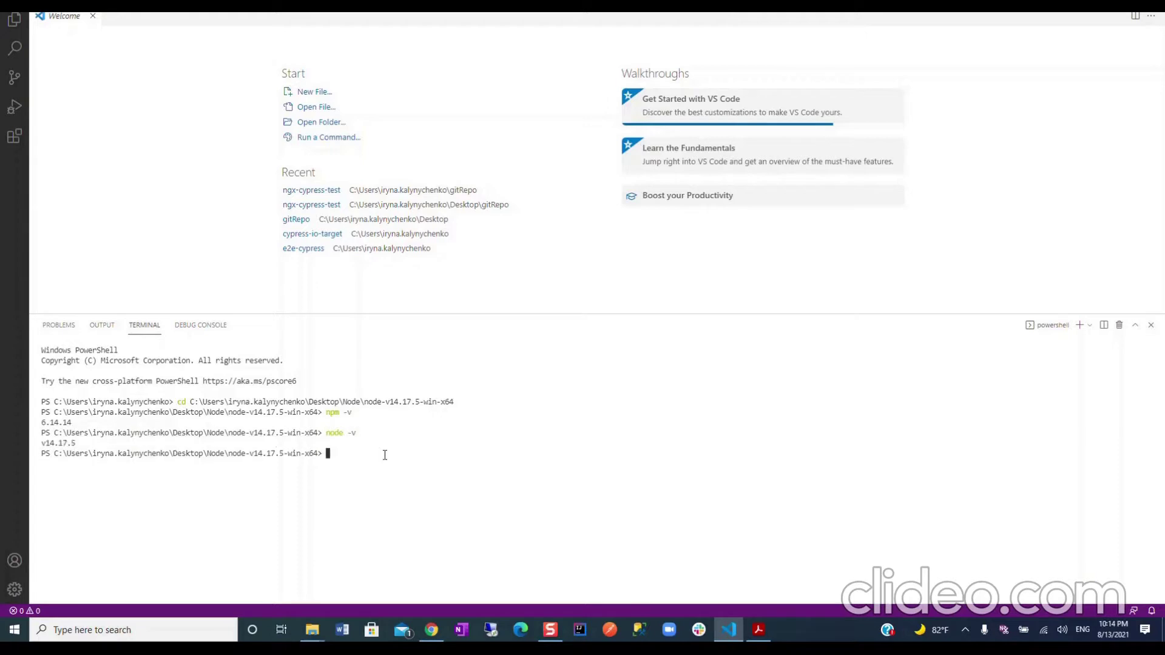
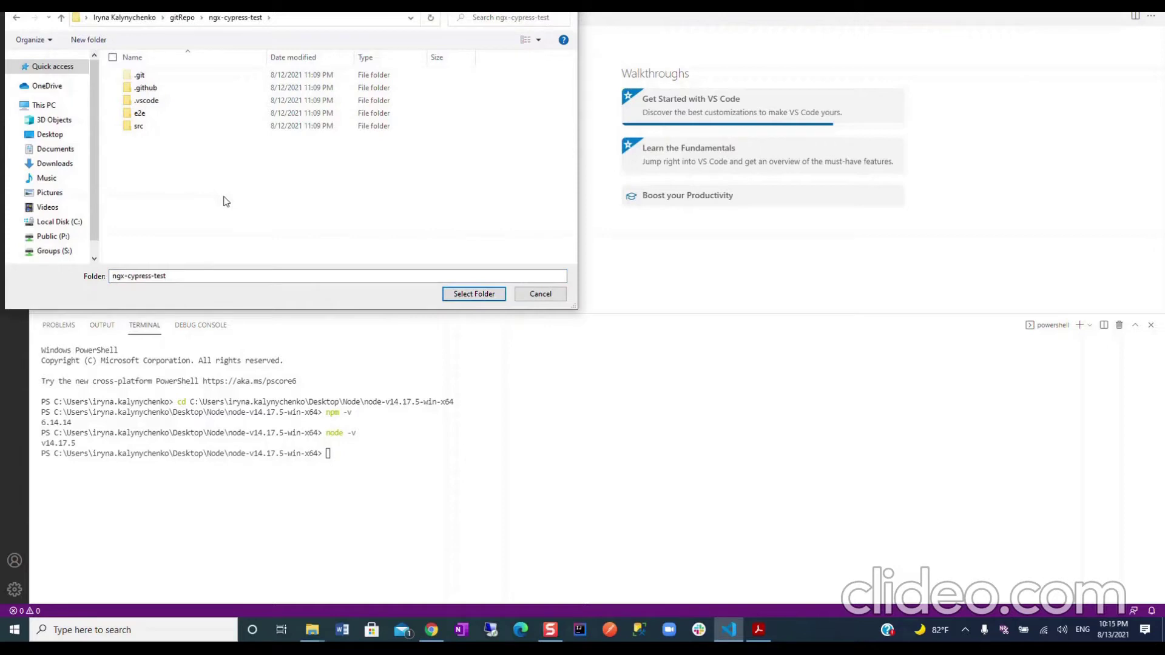
- Open the ngx-cypress-test folder from gitRepo and run npm install in its terminal, answering yes to sharing anonymous usage data with the Angular Team
{"action": "left_click", "coordinate": [476, 296]}
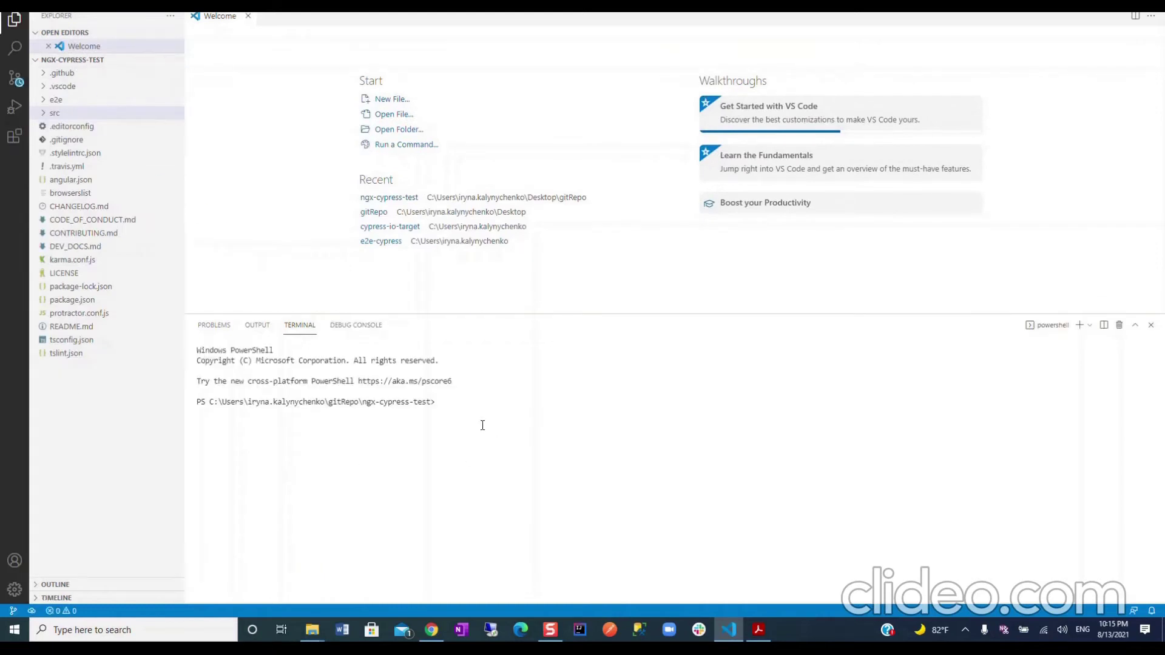
{"action": "left_click", "coordinate": [472, 408]}
{"action": "type", "text": "npm instal"}
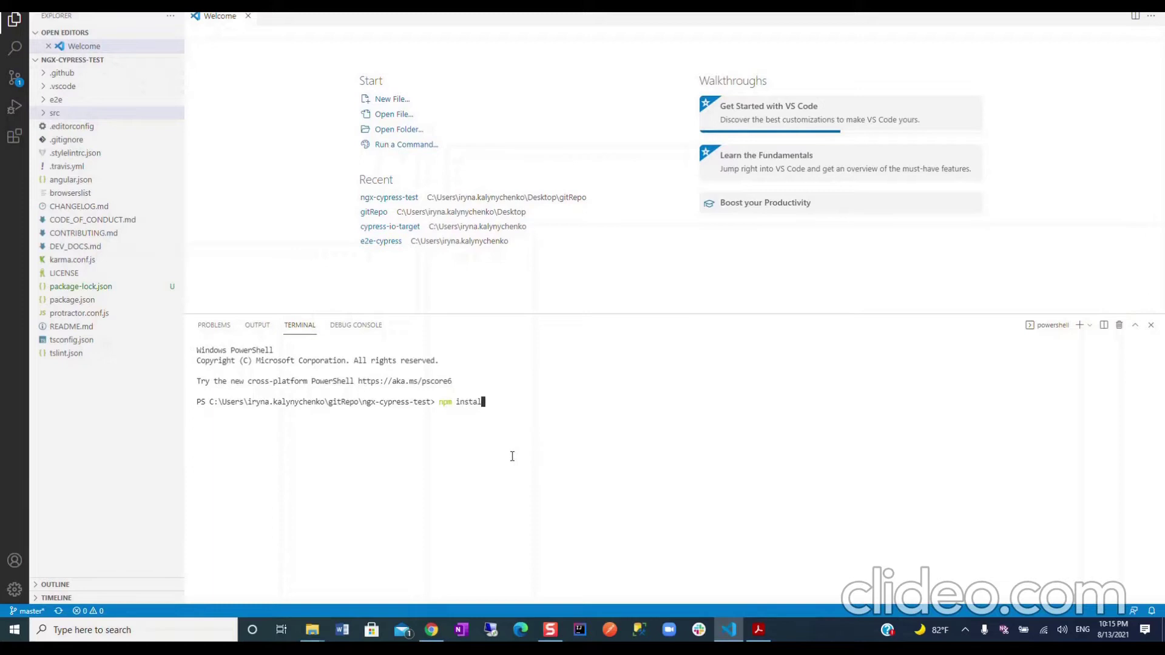
{"action": "type", "text": "l"}
{"action": "key", "text": "Return"}
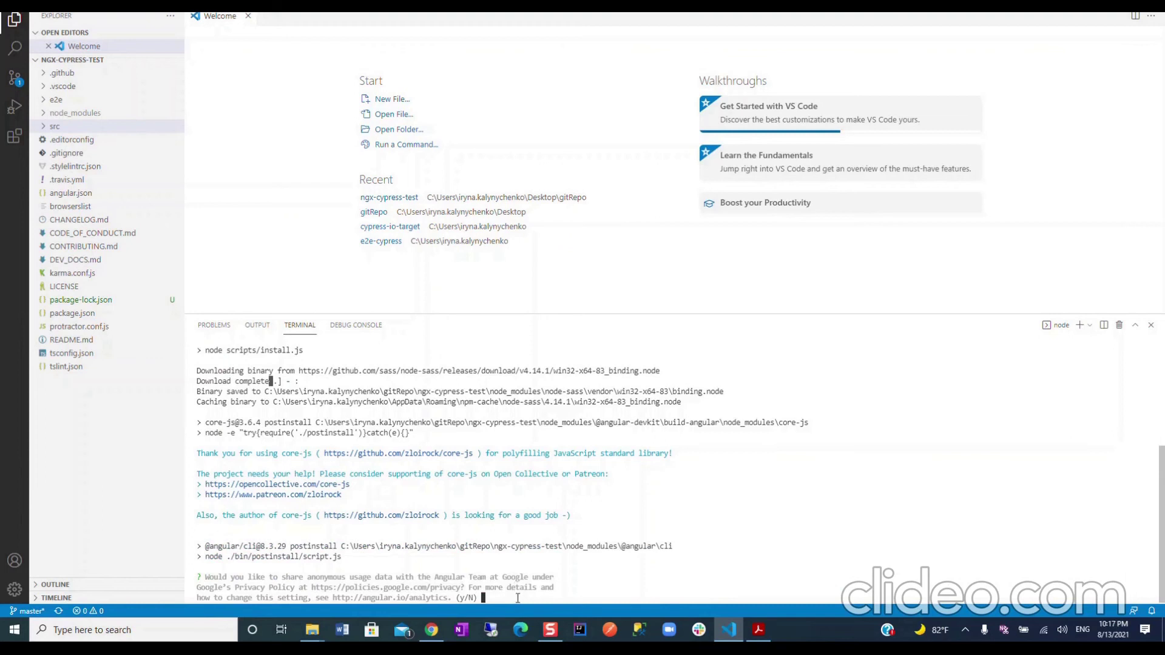
{"action": "type", "text": "yes"}
{"action": "key", "text": "Return"}
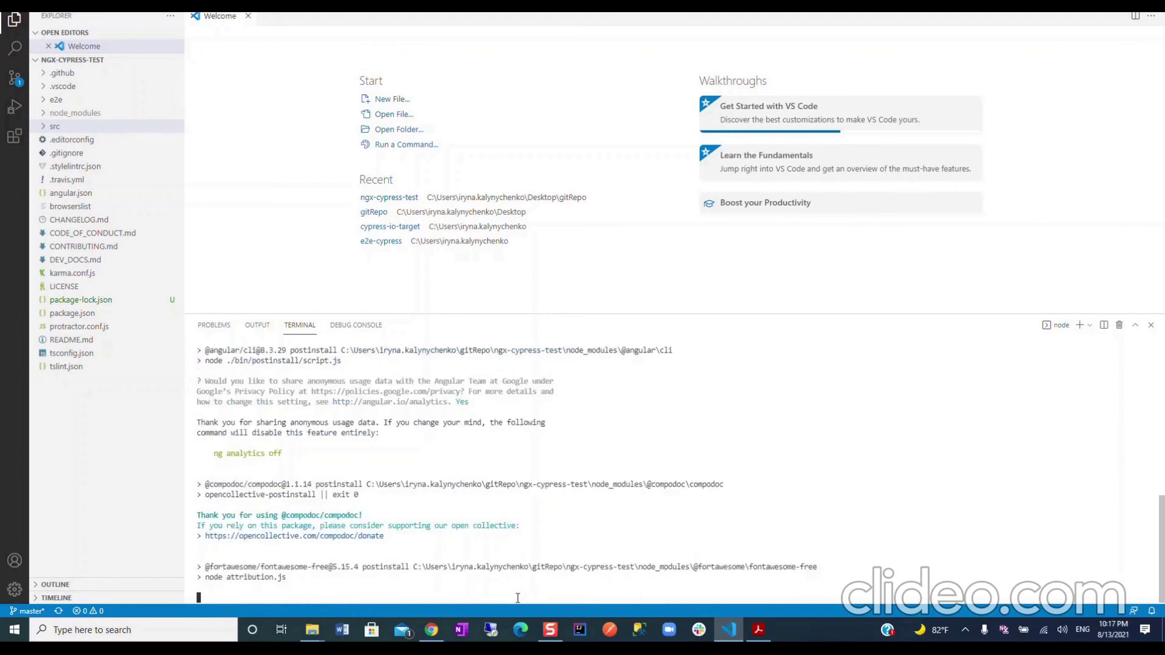